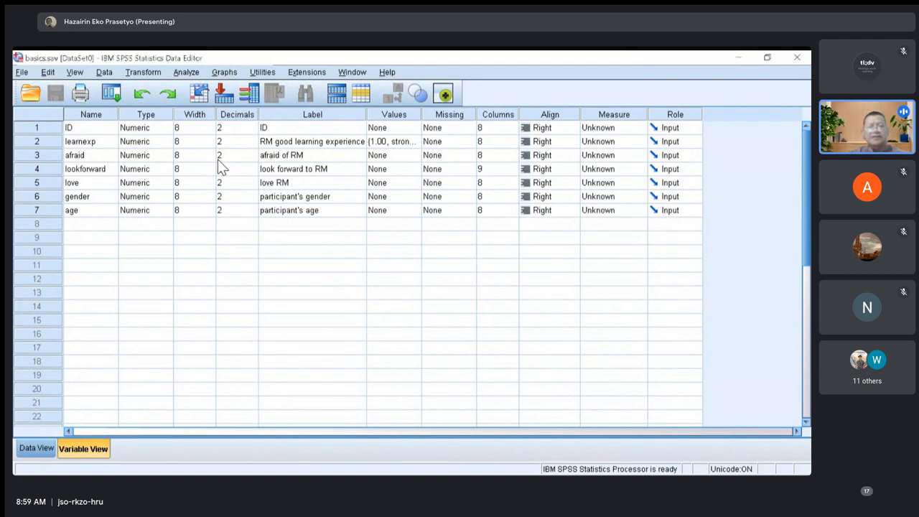
Review the type settings of the ID variable.
key(Right)
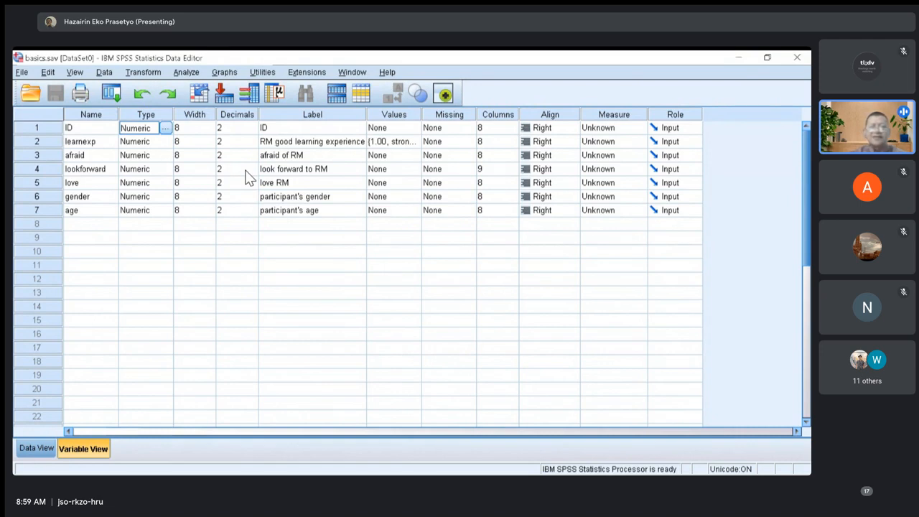
click(165, 127)
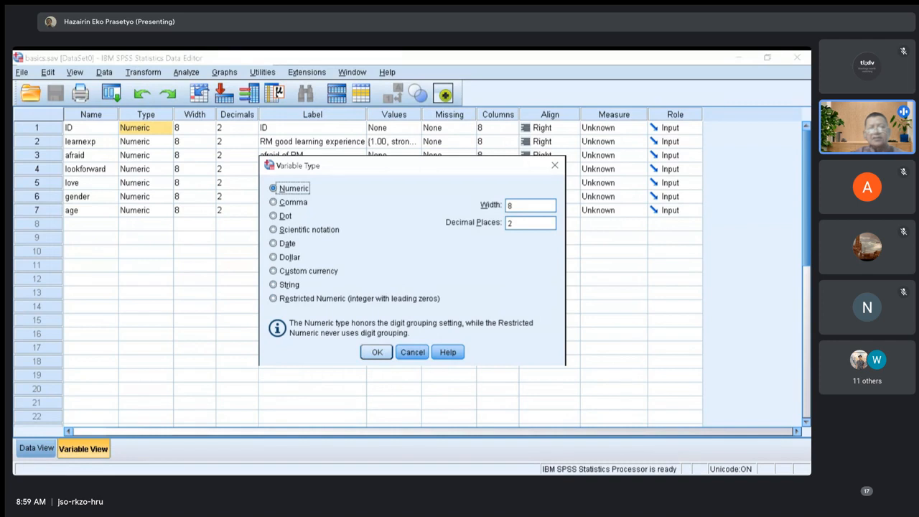
click(377, 352)
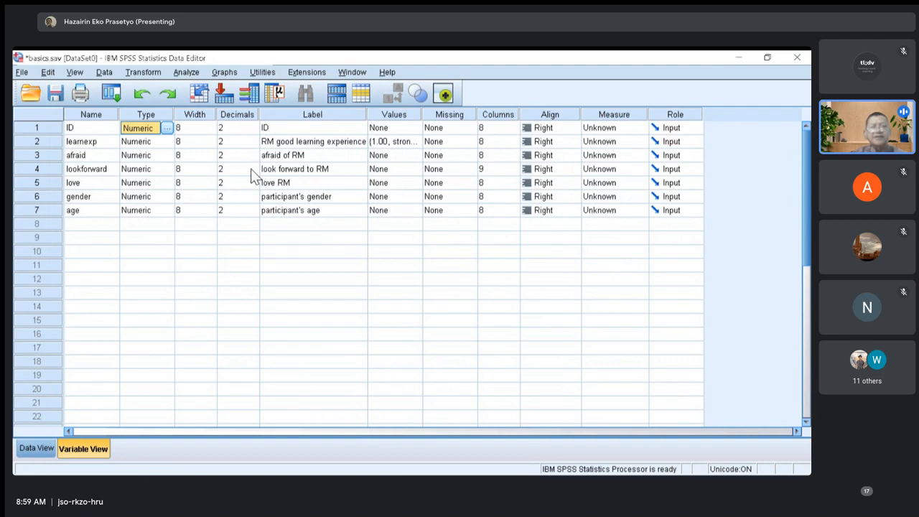
Set the ID variable's numeric format to width 4 with 0 decimal places.
key(space)
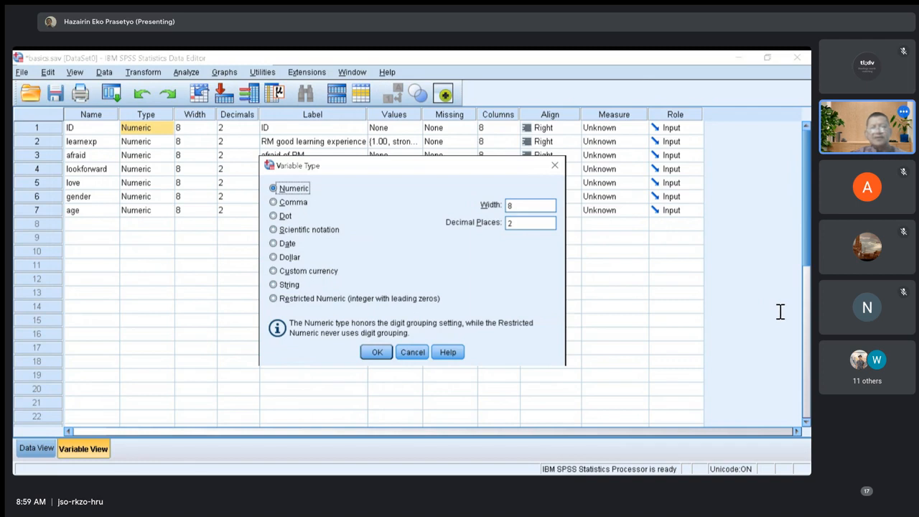
click(525, 223)
double_click(512, 223)
key(BackSpace)
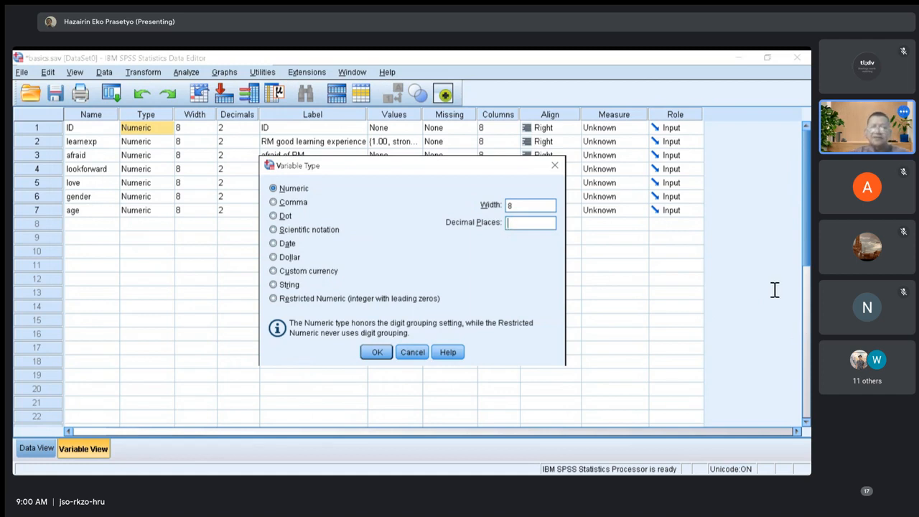
key(shift+Tab)
key(BackSpace)
text(4)
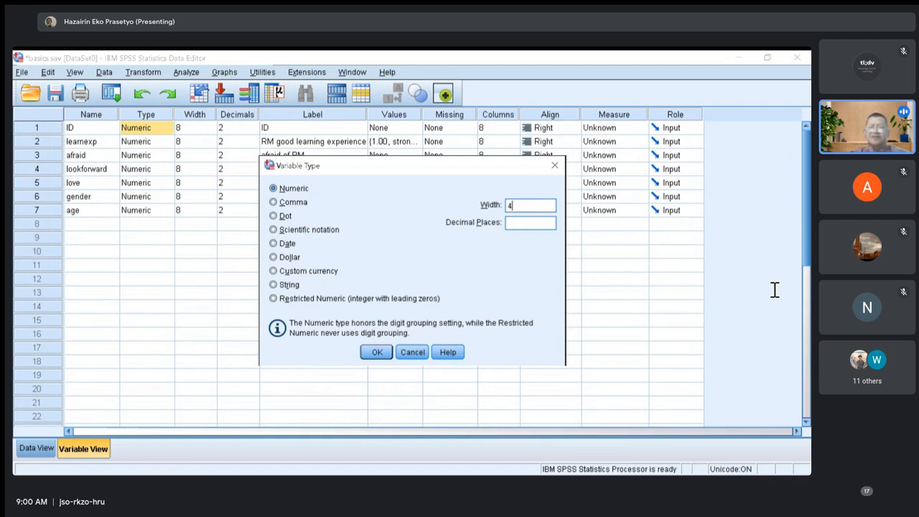
click(377, 352)
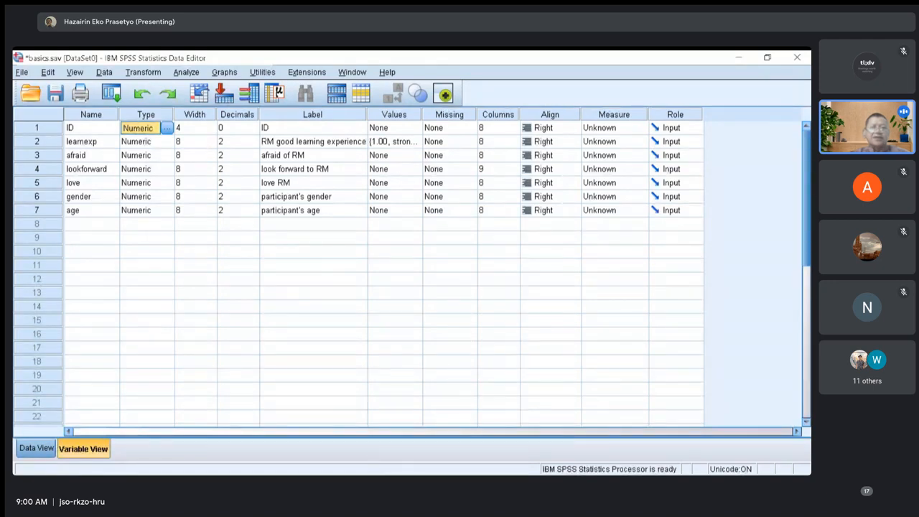
Check the ID column in the data view and review the ID variable's type settings again.
key(ctrl+t)
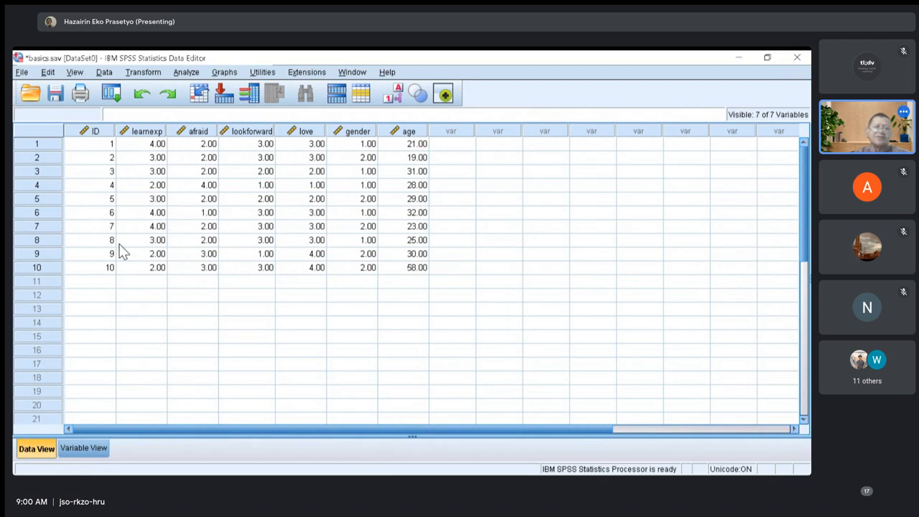
click(83, 448)
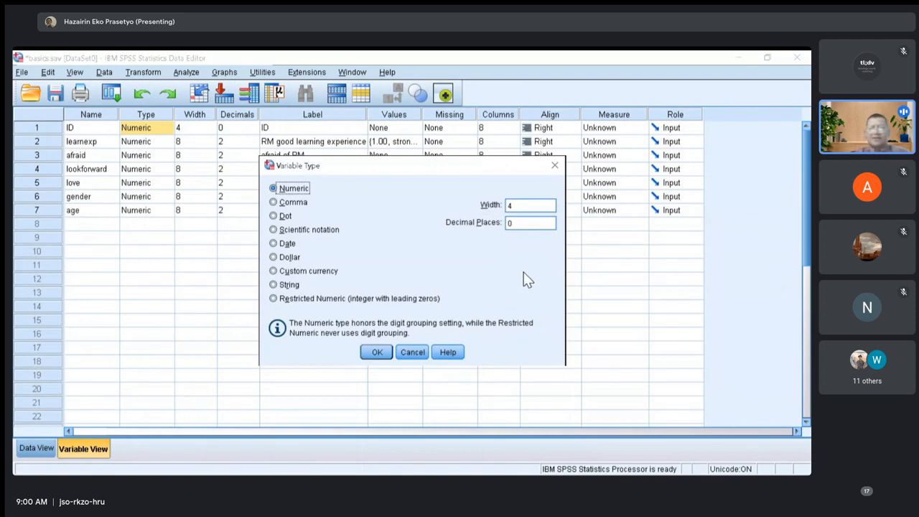
click(377, 352)
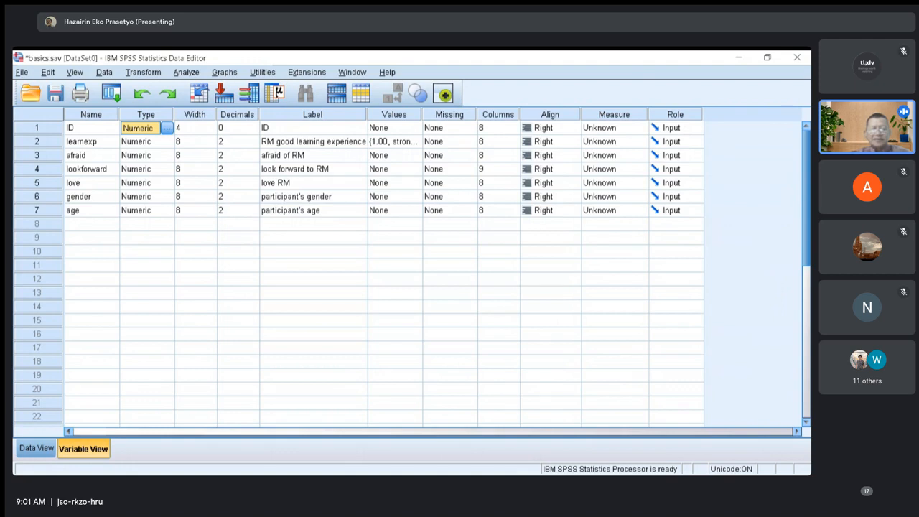
Examine the label descriptions for ID, learnexp and afraid, and advance the PowerPoint presentation past the Label column slide.
key(alt+Tab)
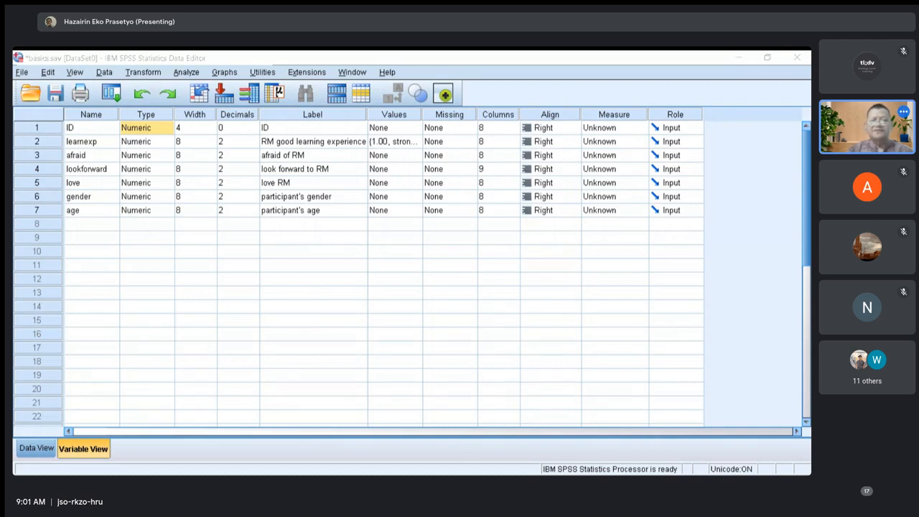
key(alt+Tab)
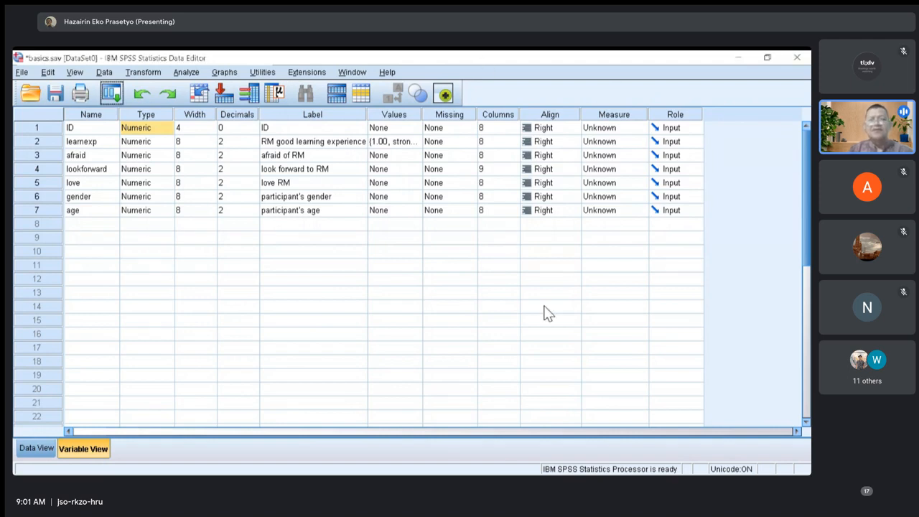
click(332, 128)
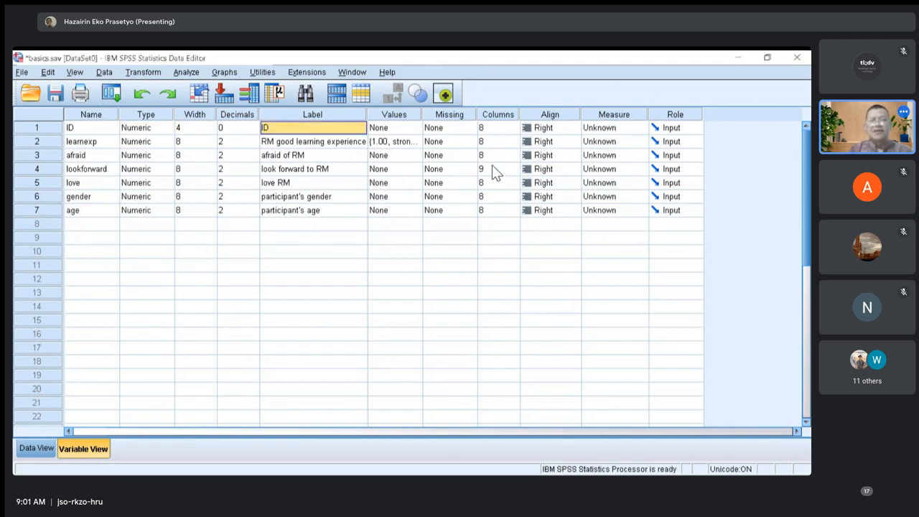
key(alt+Tab)
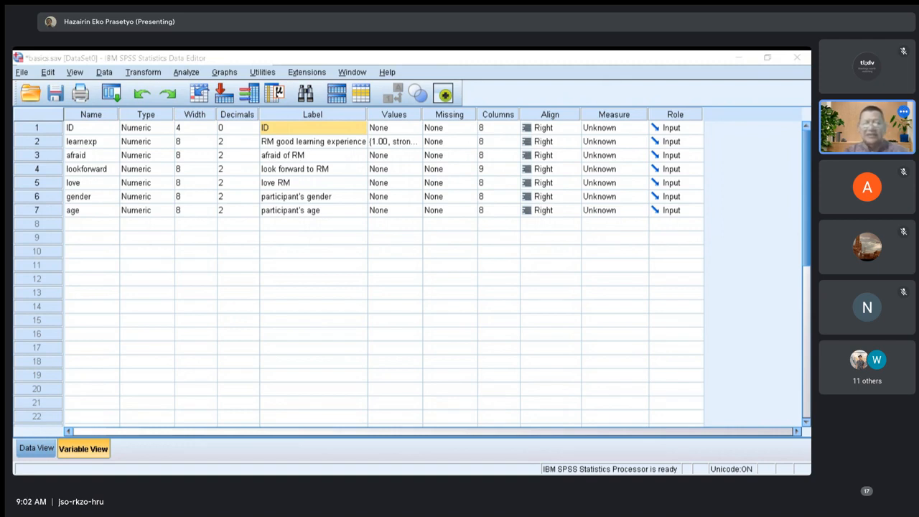
key(alt+Tab)
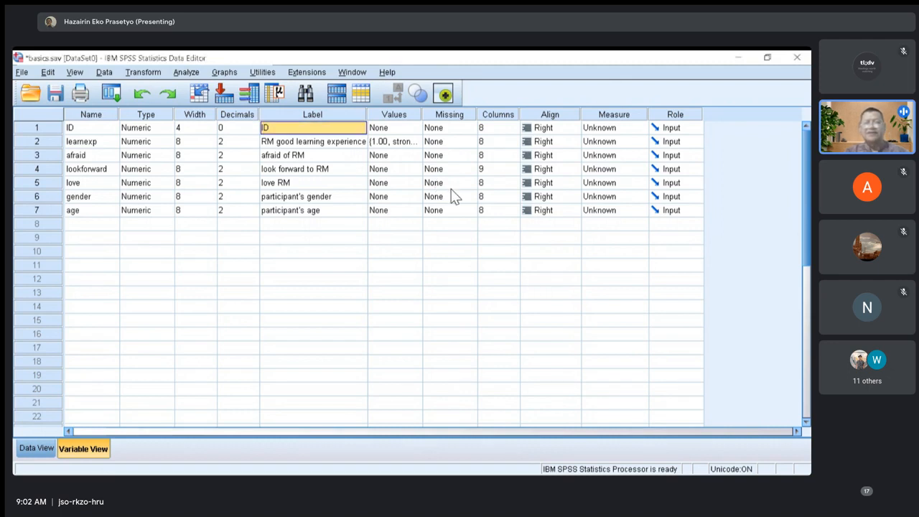
key(Down)
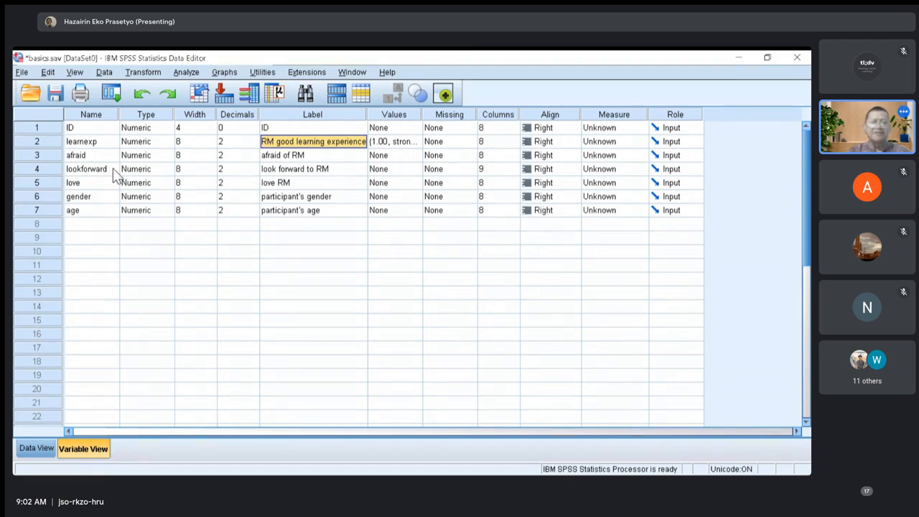
key(Home)
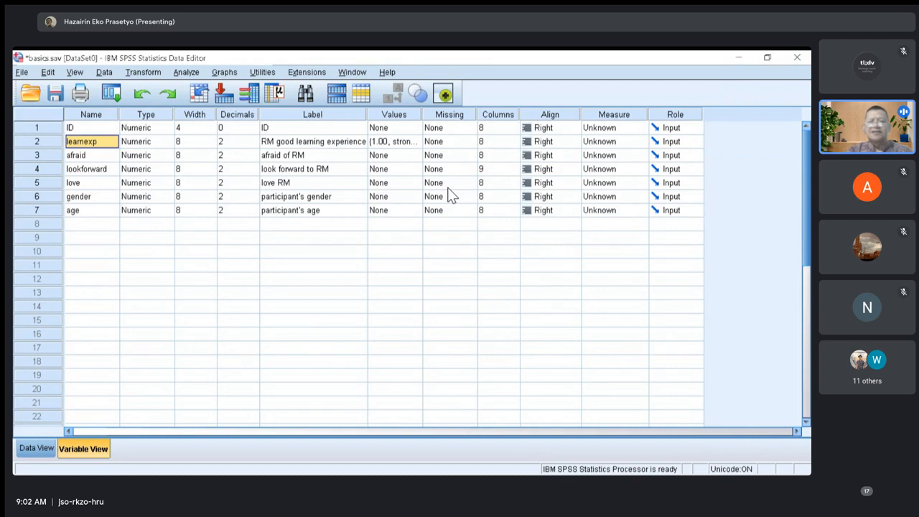
key(Right)
key(Right)
key(Right)
key(Right)
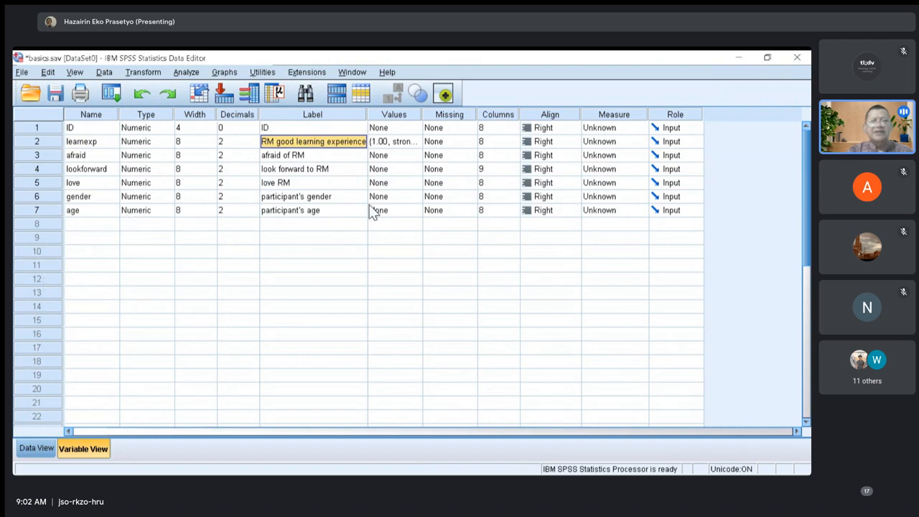
key(Down)
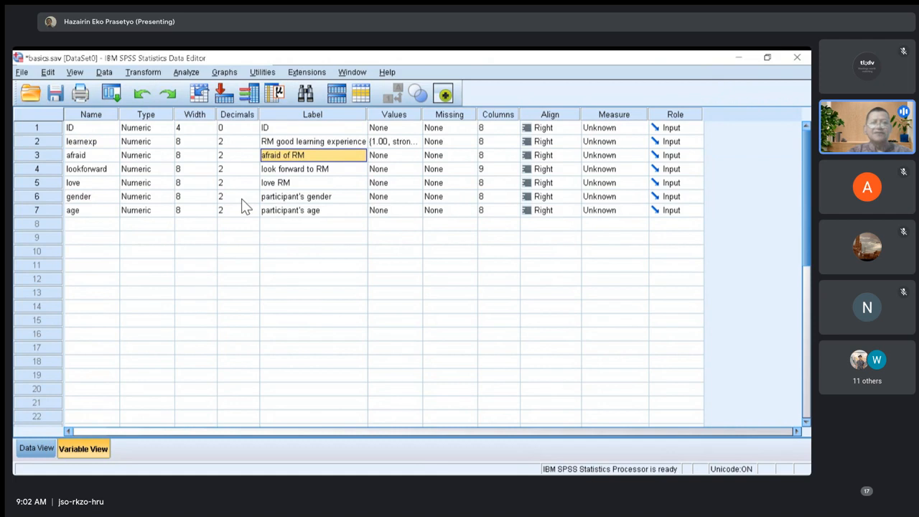
key(Down)
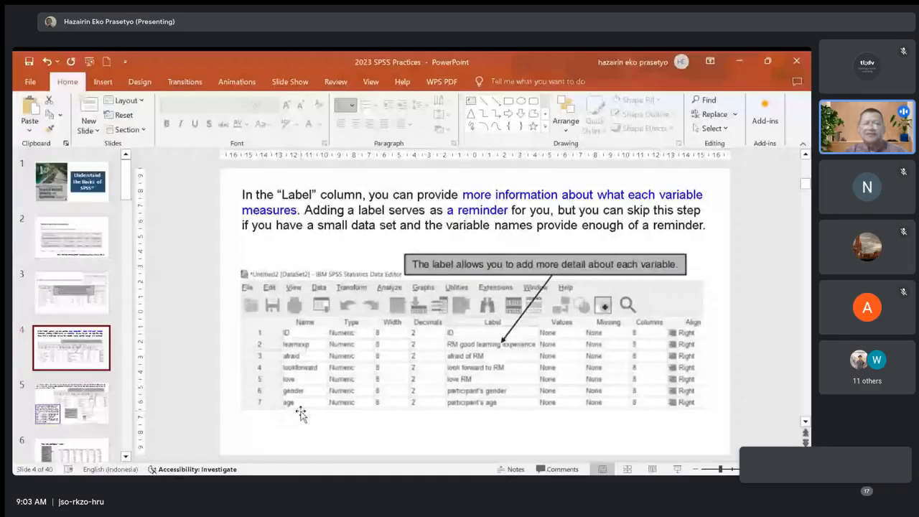
key(Page_Down)
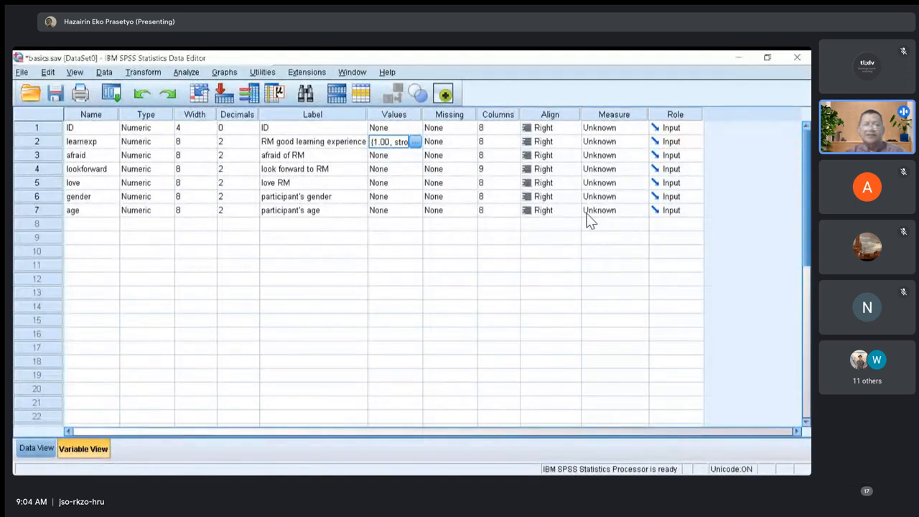
Review the value labels defined for the learnexp variable in SPSS.
key(Down)
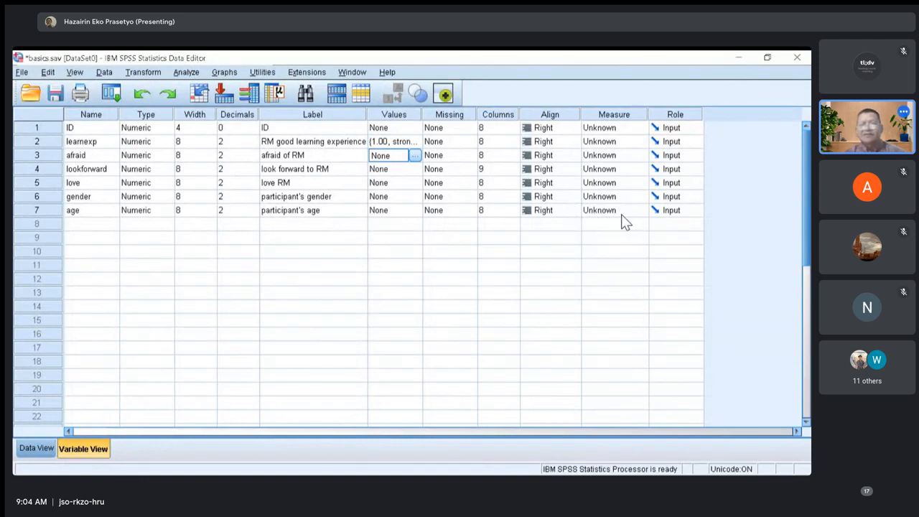
key(Up)
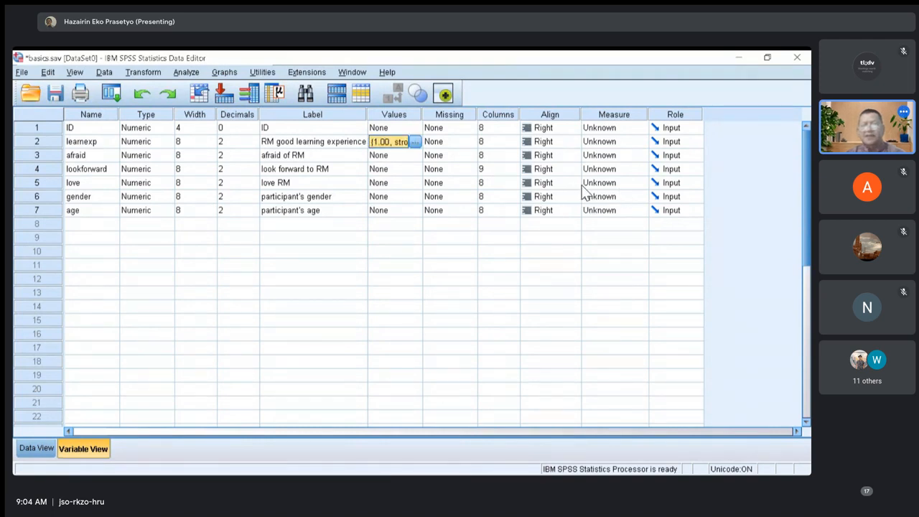
key(space)
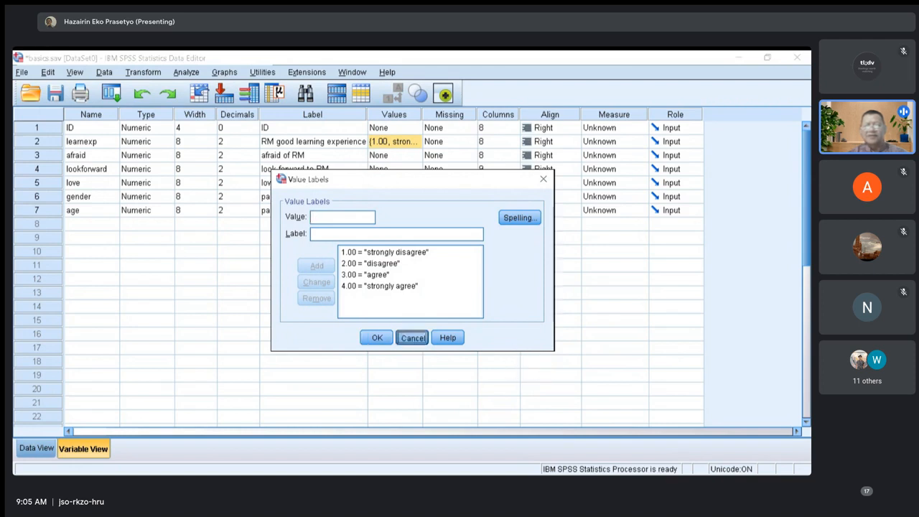
click(412, 337)
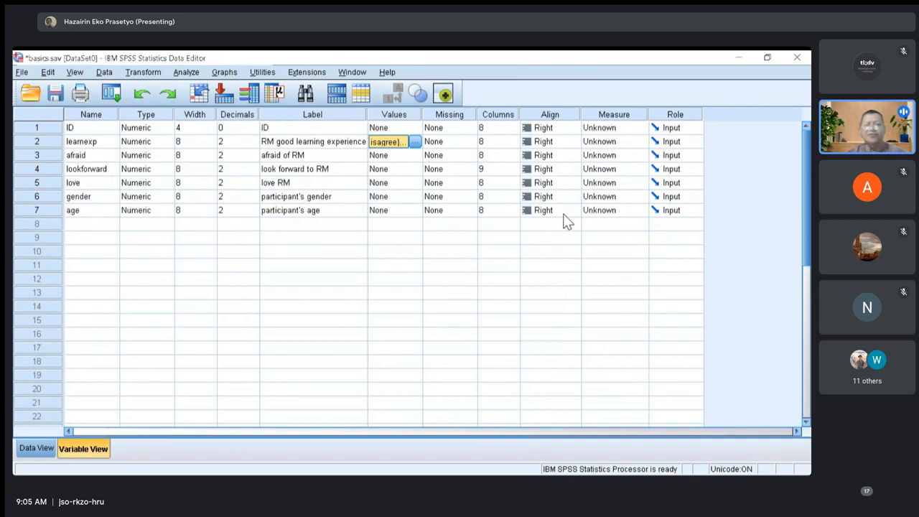
Add value labels 1 = "strongly disagree" and 2 = "disagree" to the afraid variable.
key(Down)
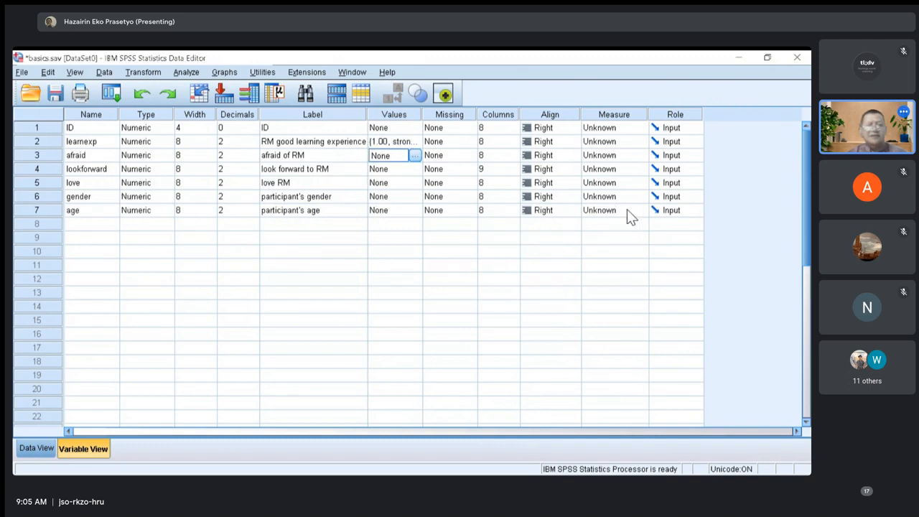
click(415, 155)
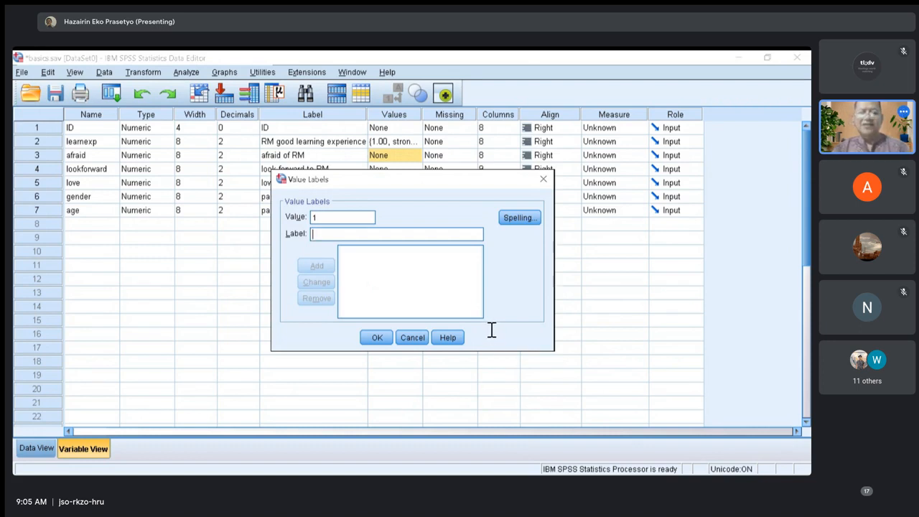
text(strongl)
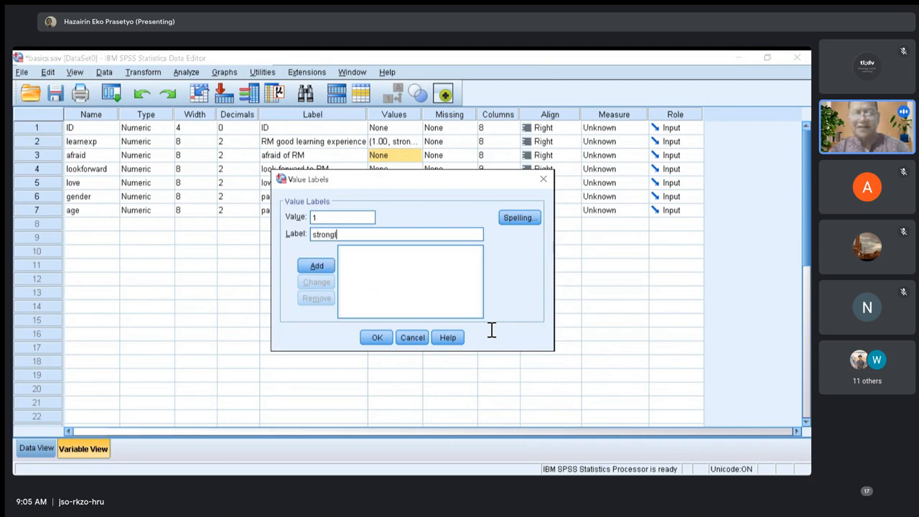
text(y disagree)
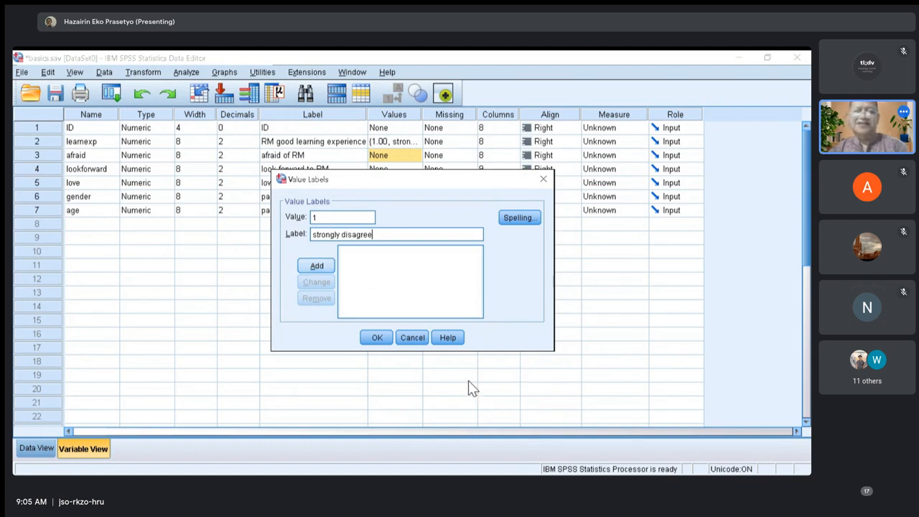
key(Return)
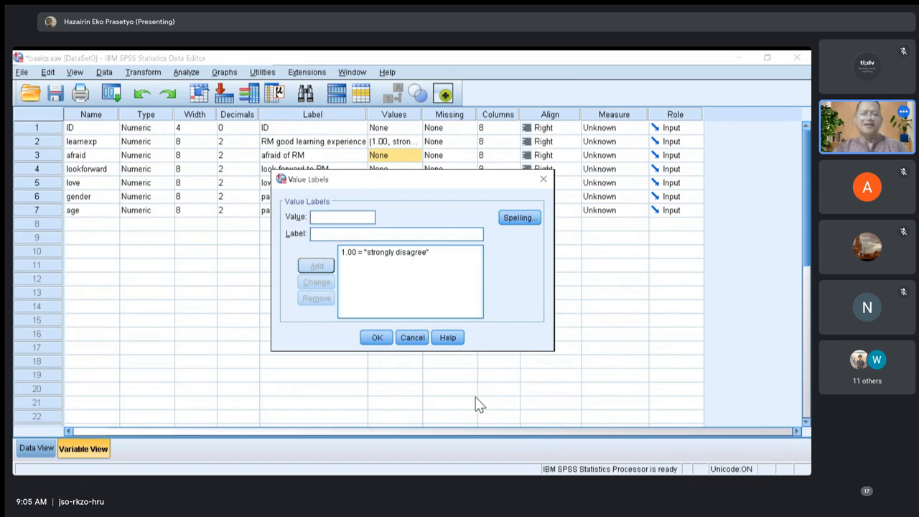
text(2)
key(Tab)
text(di)
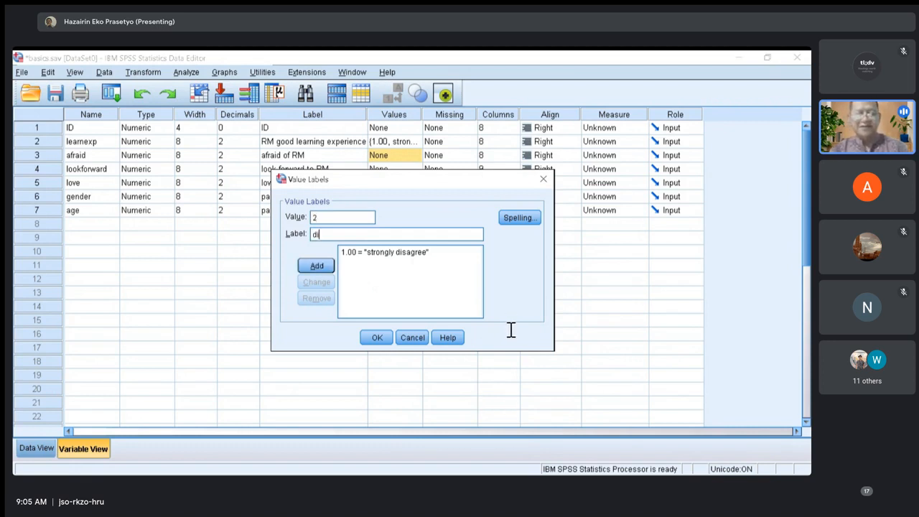
text(sagree)
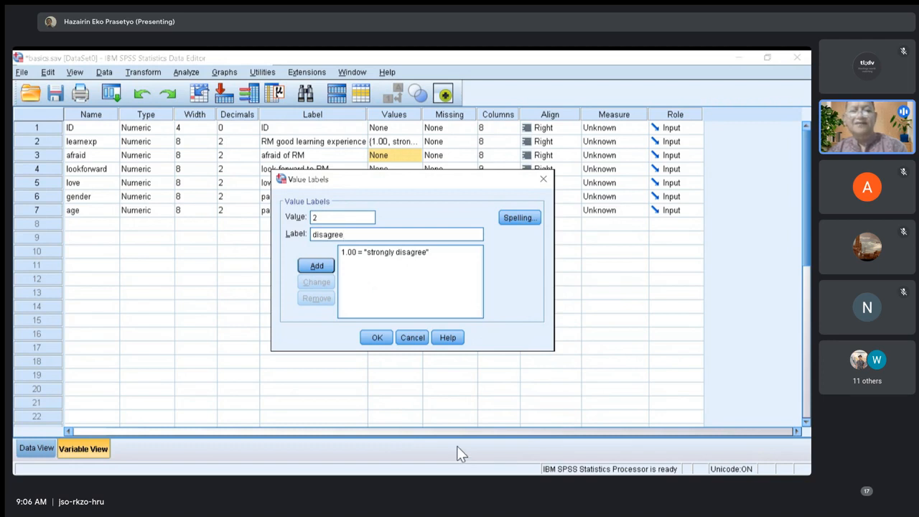
key(Return)
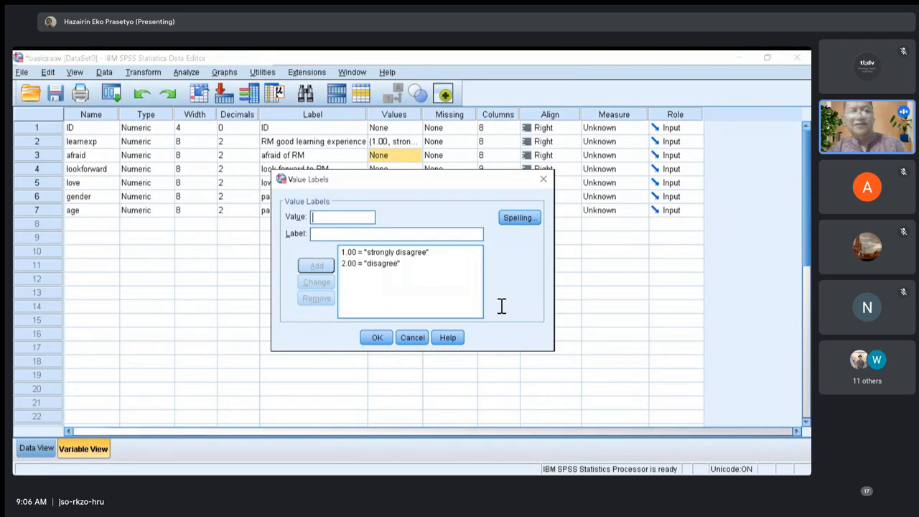
Add value labels 3 = "agree" and 4 = "strongly agree" to the afraid variable and accept the set.
text(3)
key(Tab)
text(agree)
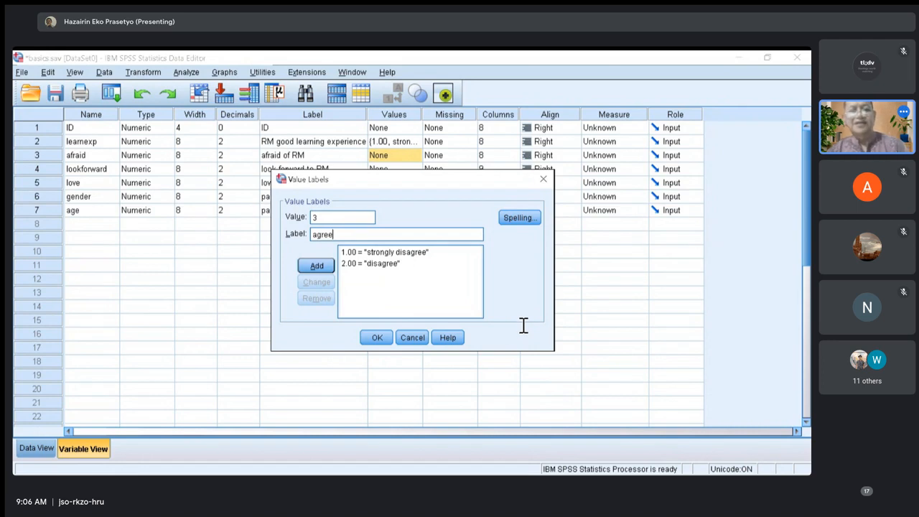
key(Return)
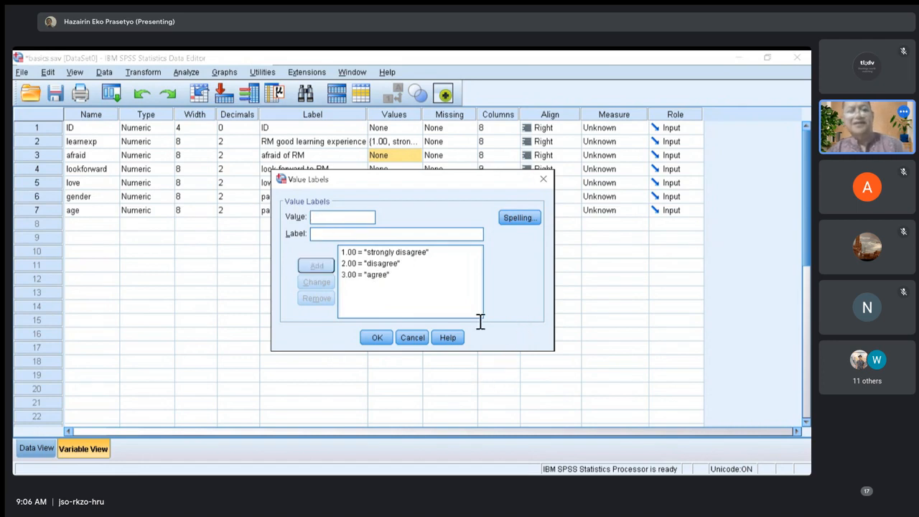
text(4)
key(Tab)
text(strongly agree)
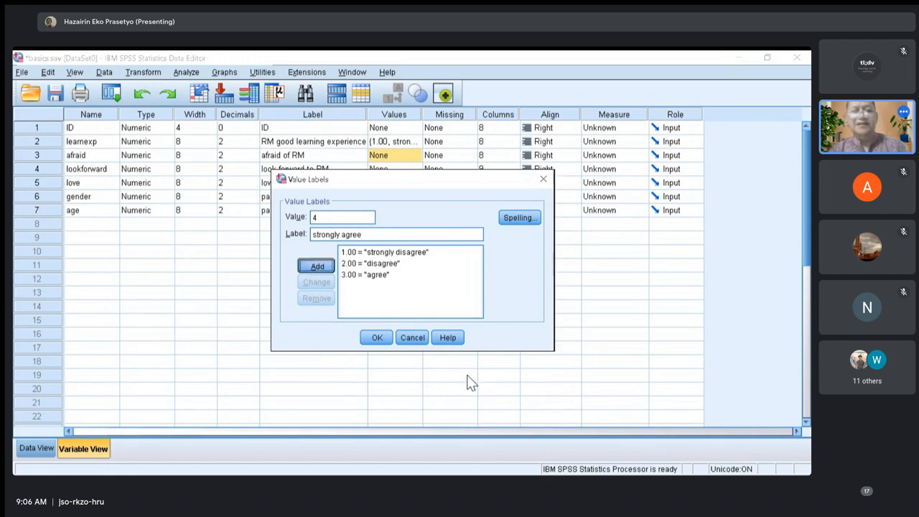
key(Return)
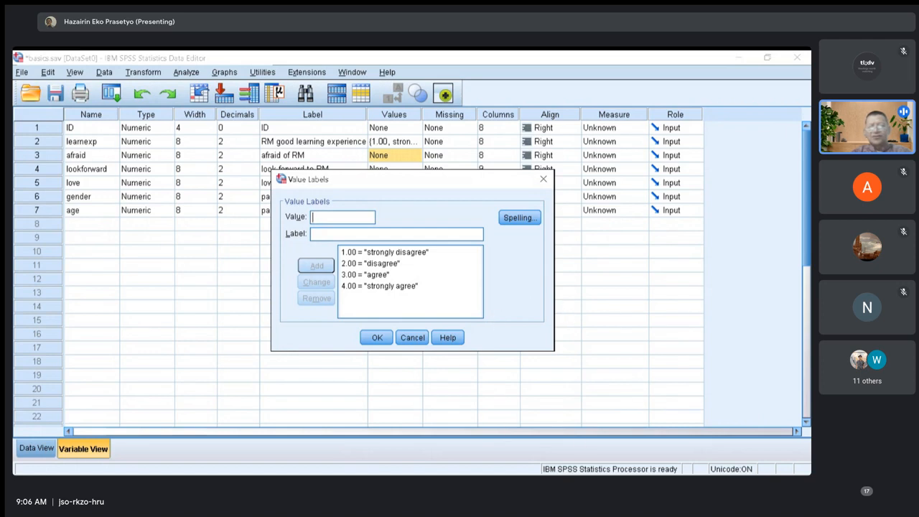
click(376, 338)
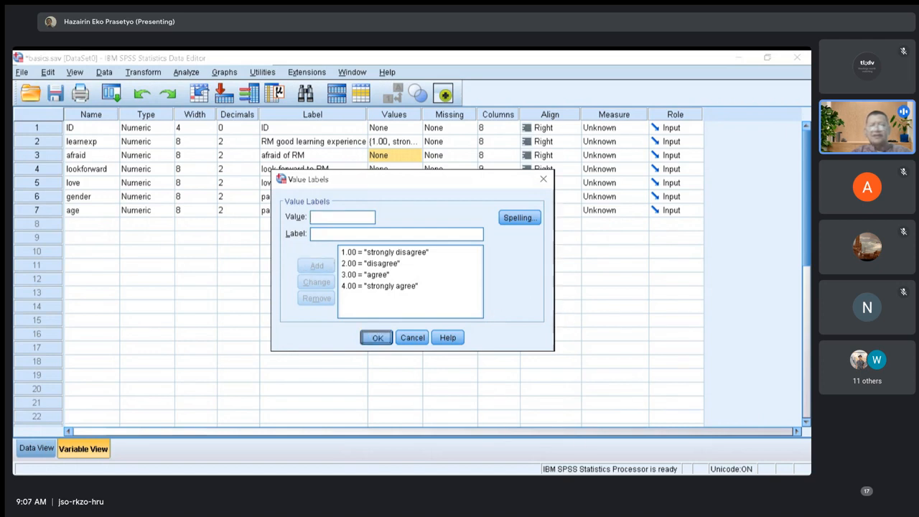
key(Return)
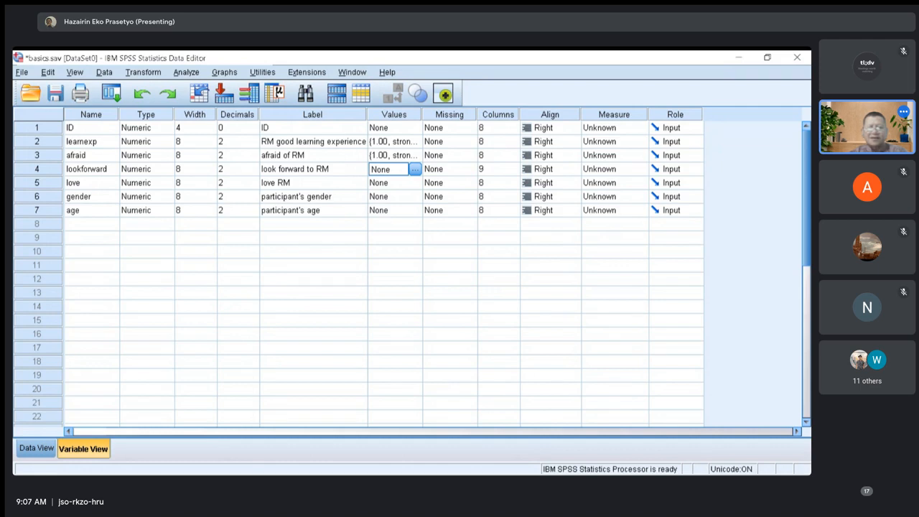
Open the value labels of the lookforward variable.
click(415, 169)
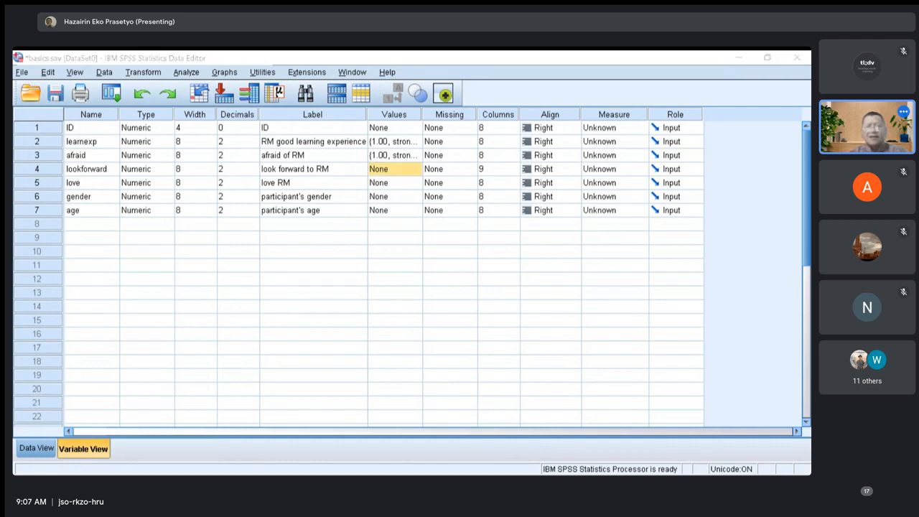
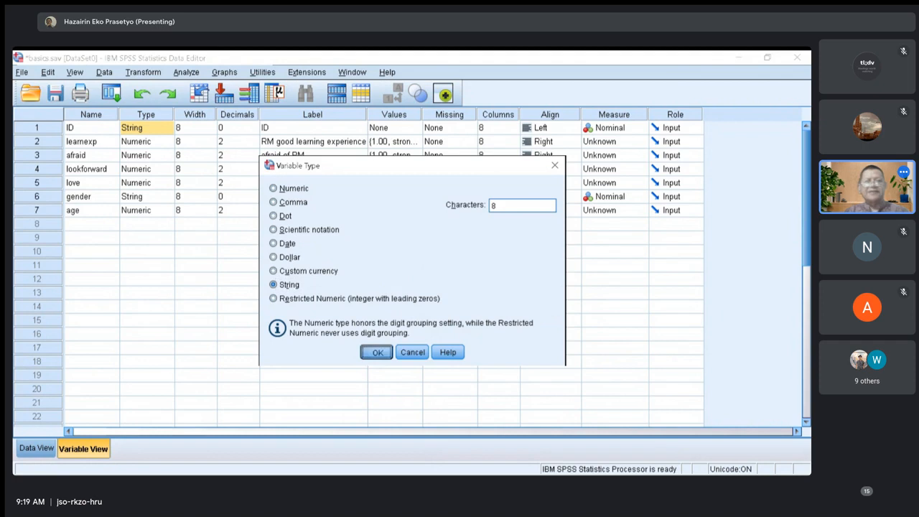
Leave the ID variable's type settings unchanged and check the type settings of the gender variable.
click(412, 351)
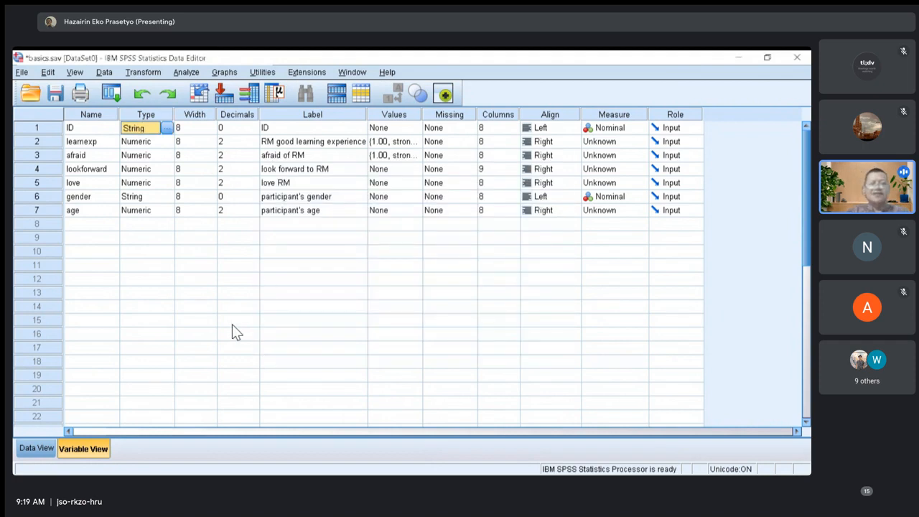
key(Down)
key(Down)
key(Down)
key(Down)
key(Down)
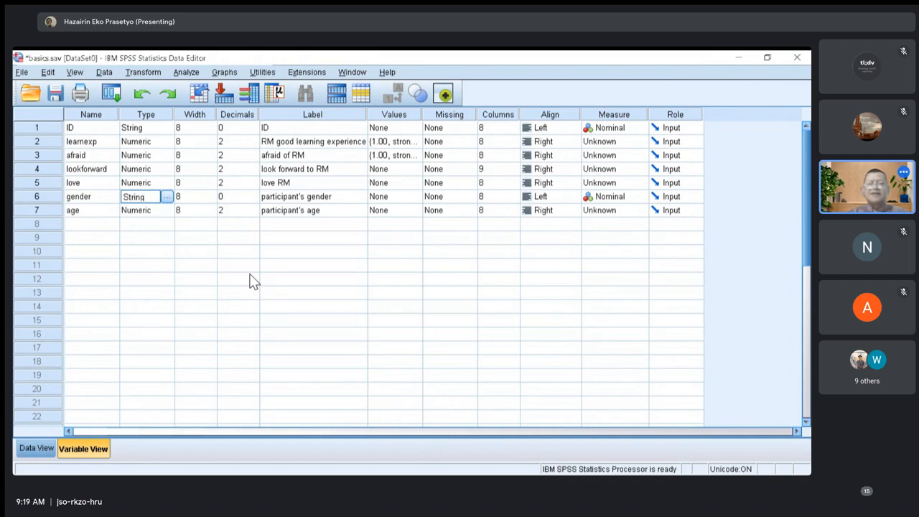
click(166, 197)
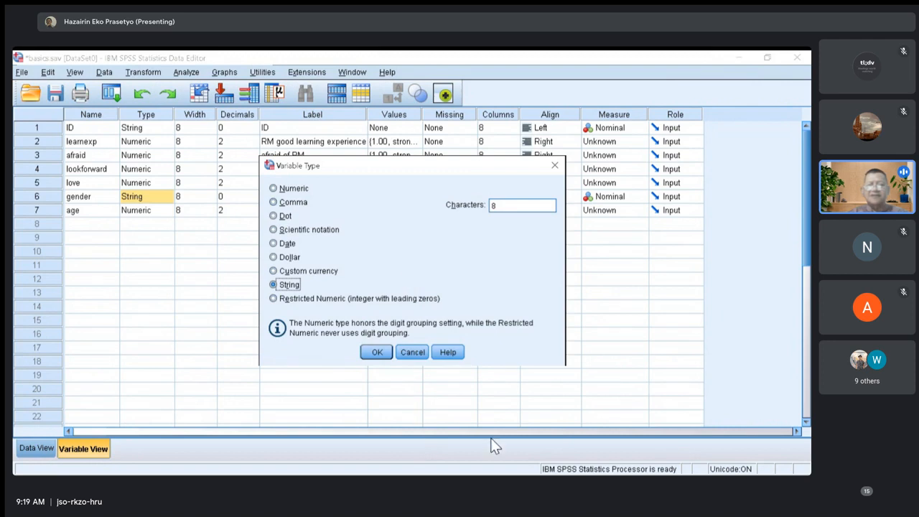
click(377, 351)
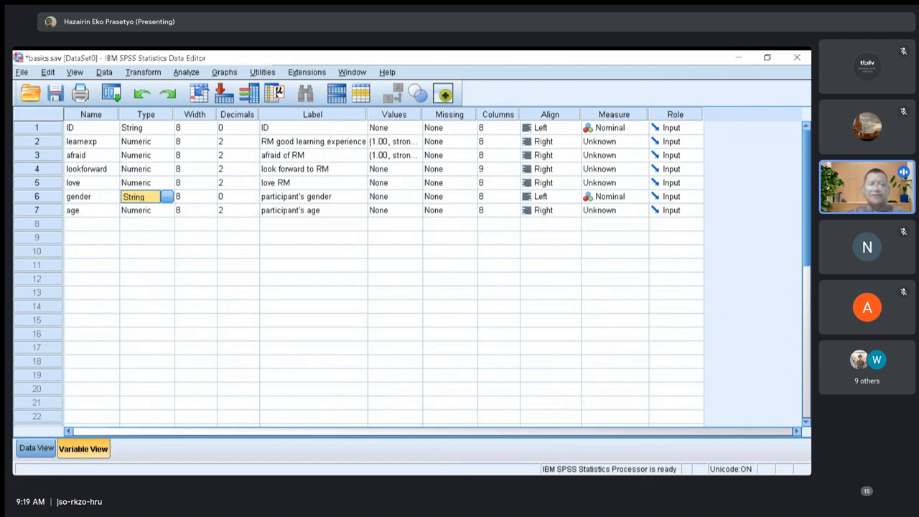
In the data sheet, clear the age value of case 10 and re-enter it as 58.
click(36, 448)
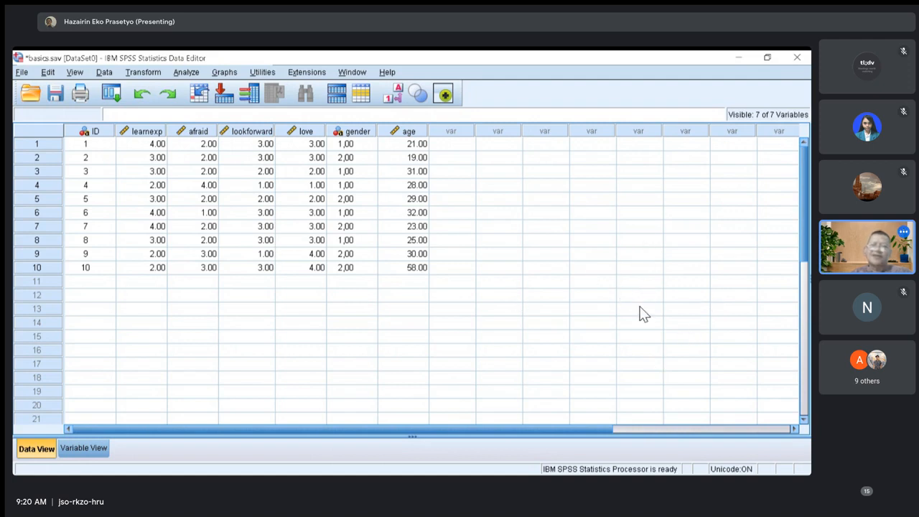
click(627, 373)
key(BackSpace)
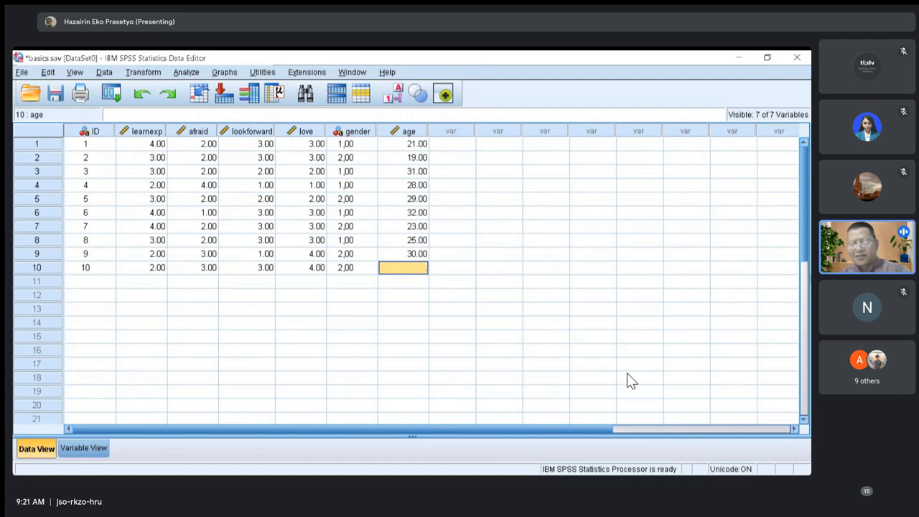
text(58)
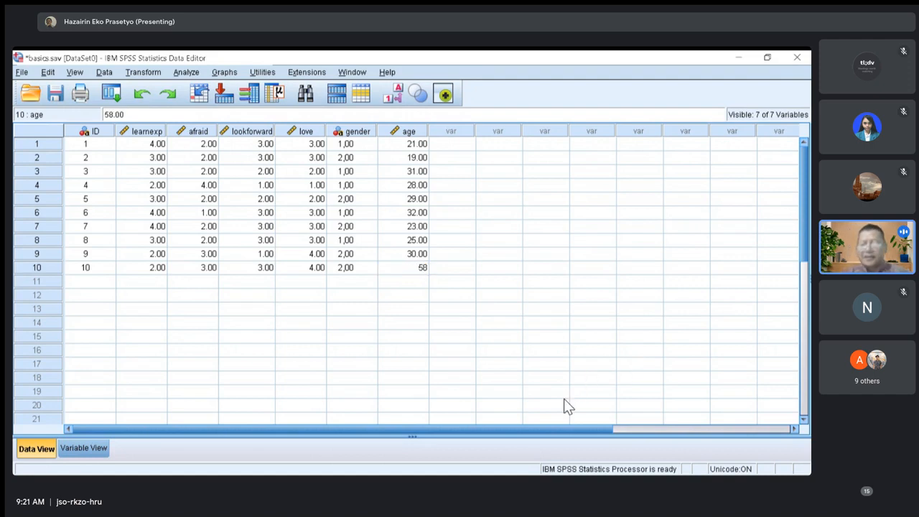
key(Return)
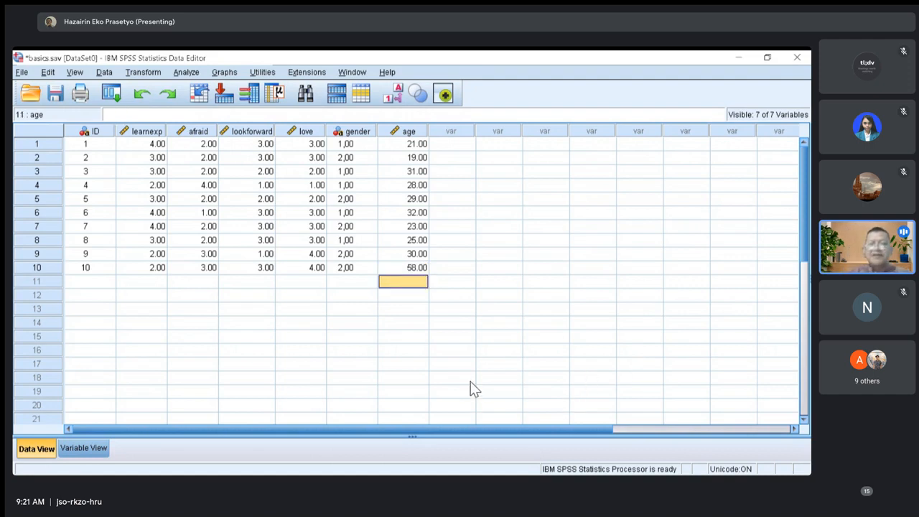
Clear the love value of case 10 and re-enter it as 4.
key(Up)
key(Left)
key(Left)
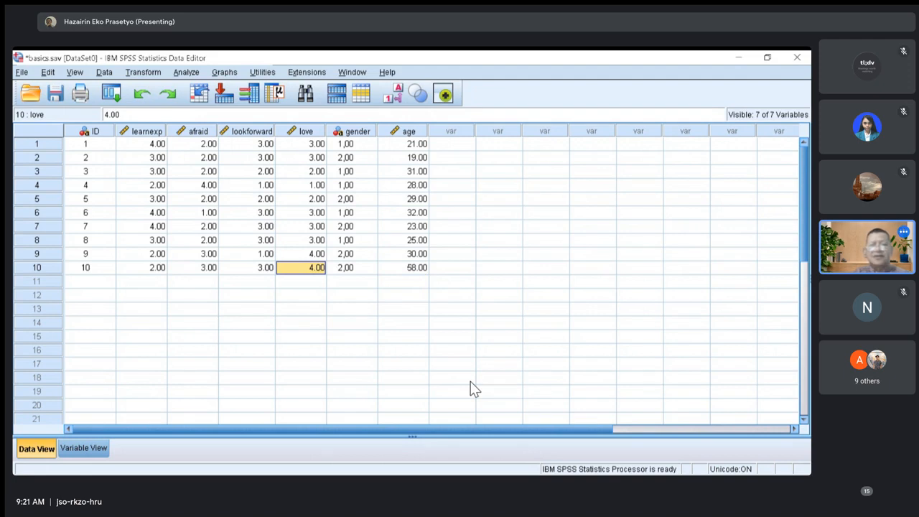
key(Delete)
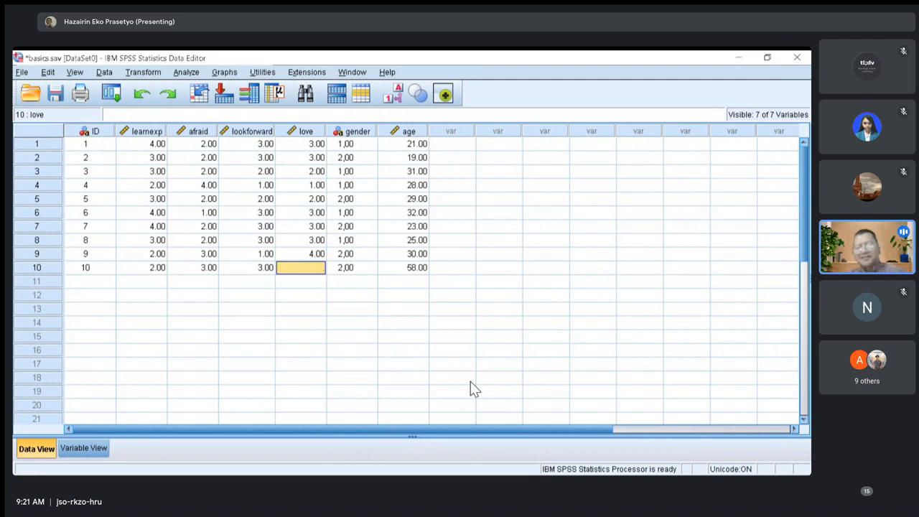
text(4)
key(Return)
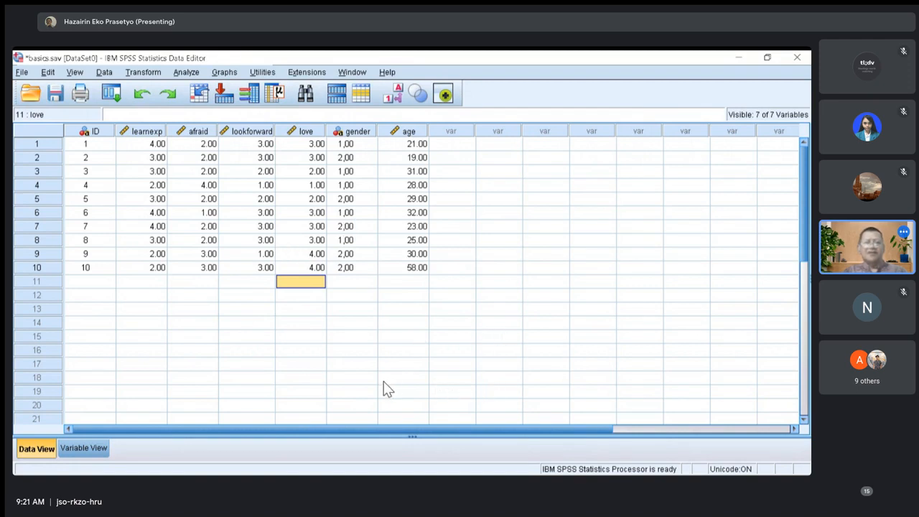
key(Up)
key(Left)
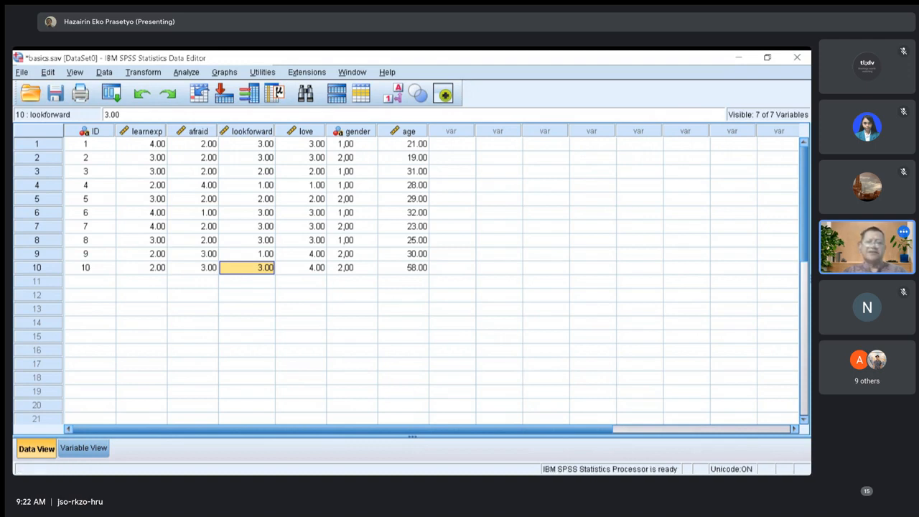
key(alt+Tab)
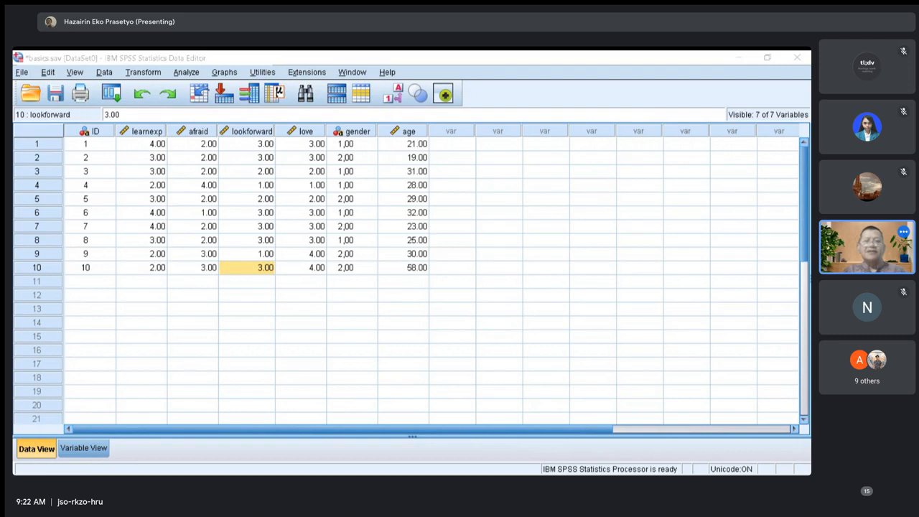
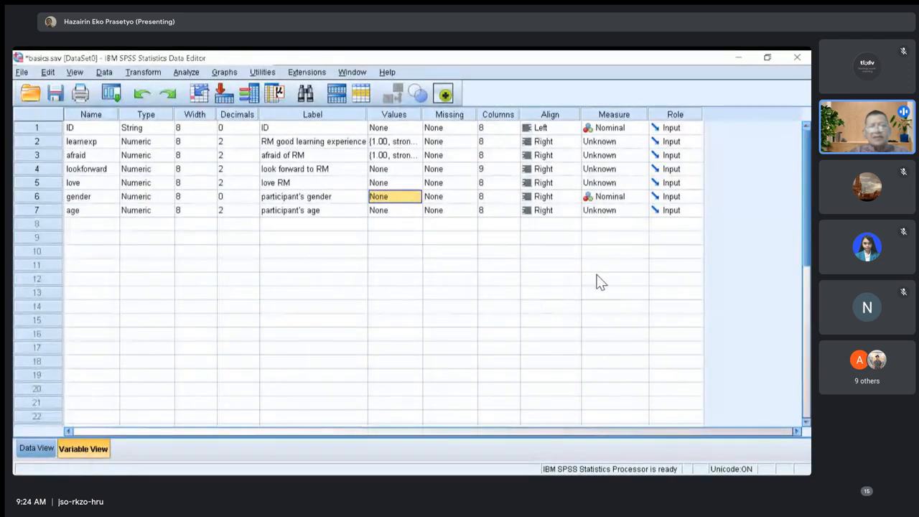
Open the value labels of the gender variable and add the label "male" for value 1.
key(F2)
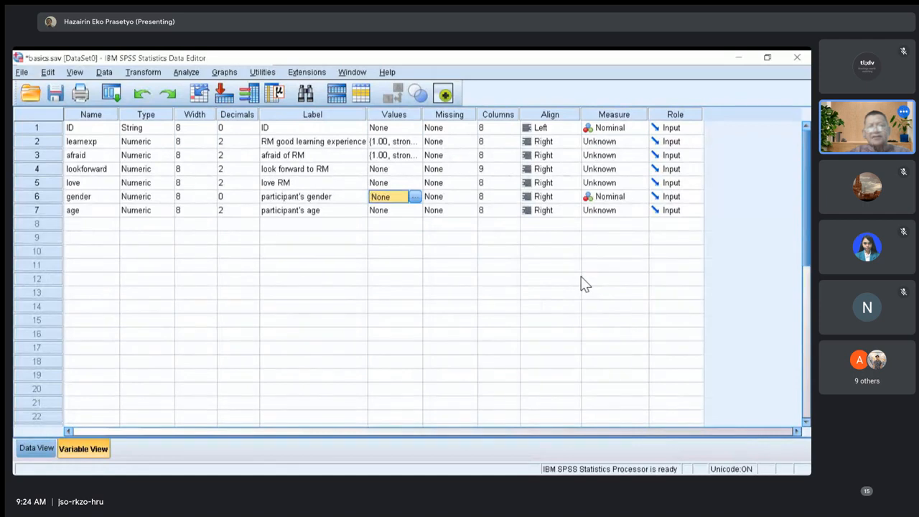
key(space)
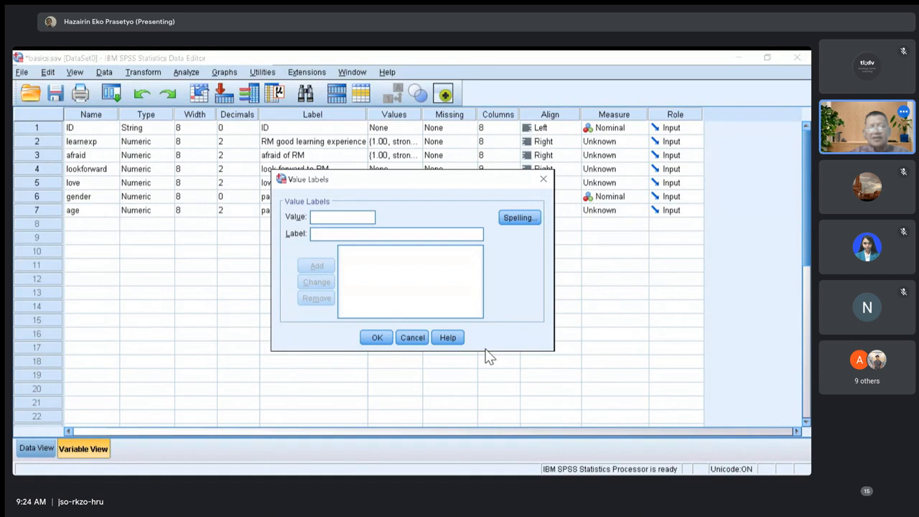
text(1)
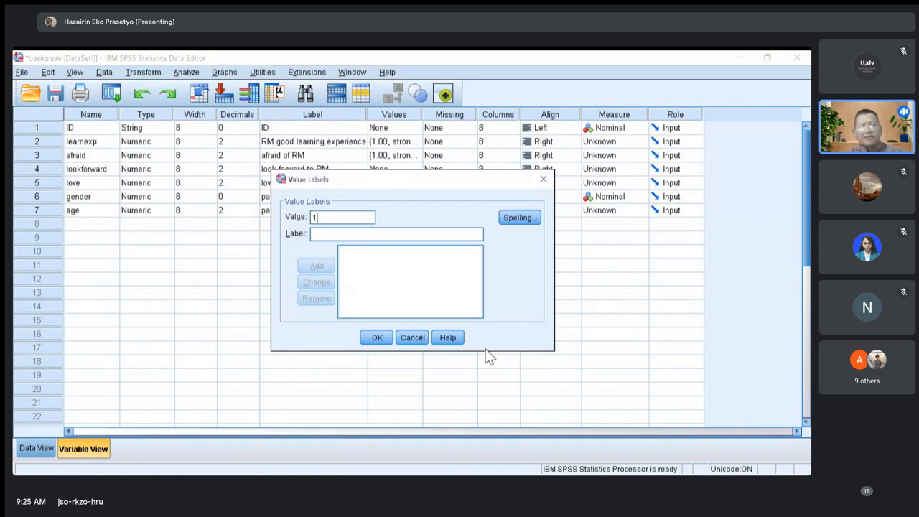
key(Tab)
text(male)
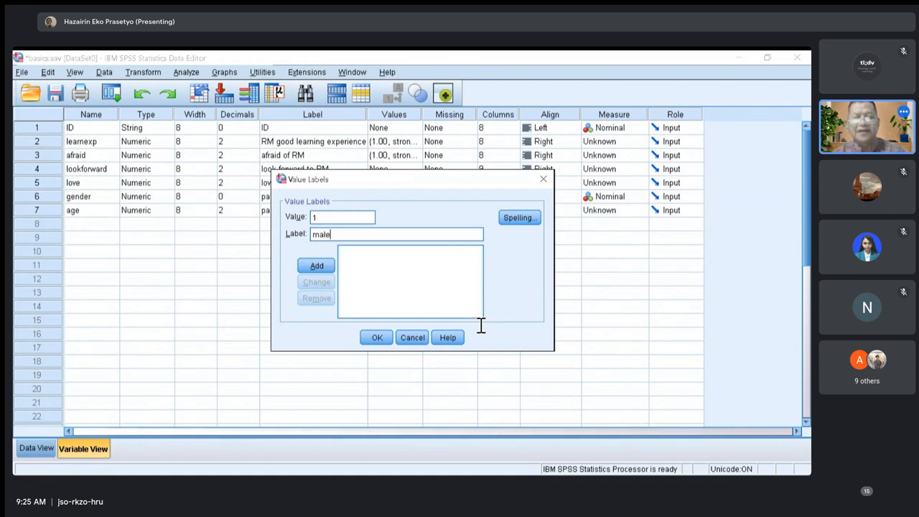
key(Return)
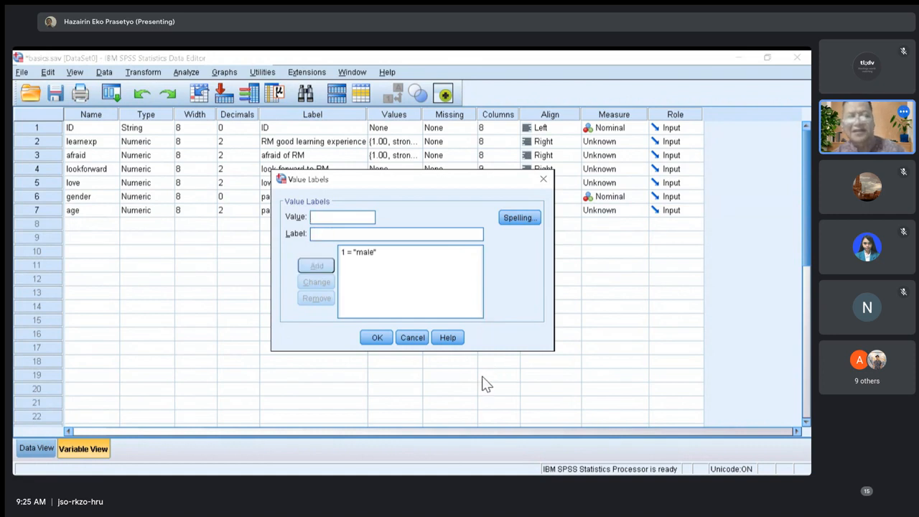
Add the label "girl" for value 2 of the gender variable.
text(2)
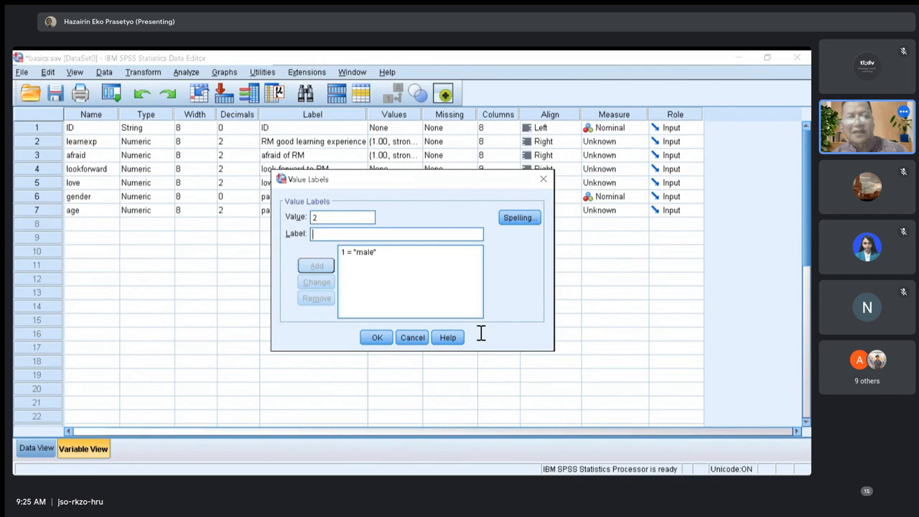
key(Tab)
text(fe)
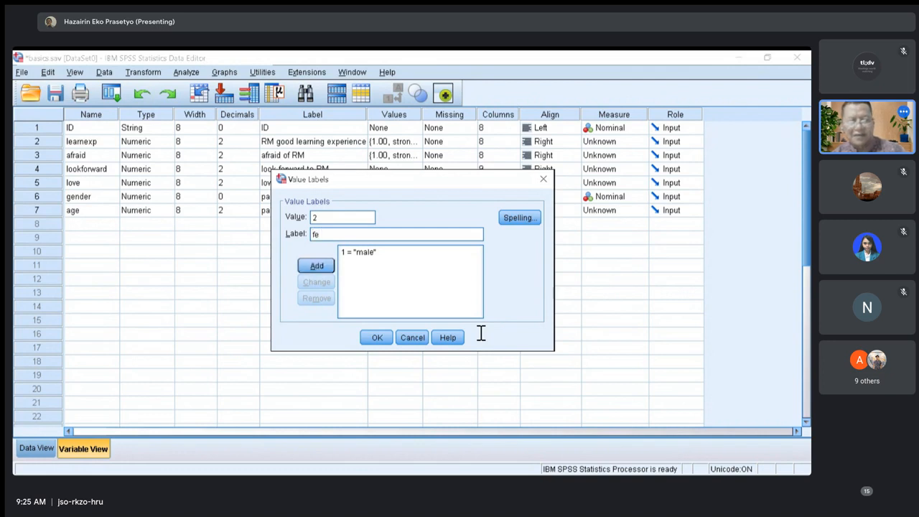
text(rnalw)
key(BackSpace)
key(BackSpace)
key(BackSpace)
key(BackSpace)
key(BackSpace)
key(BackSpace)
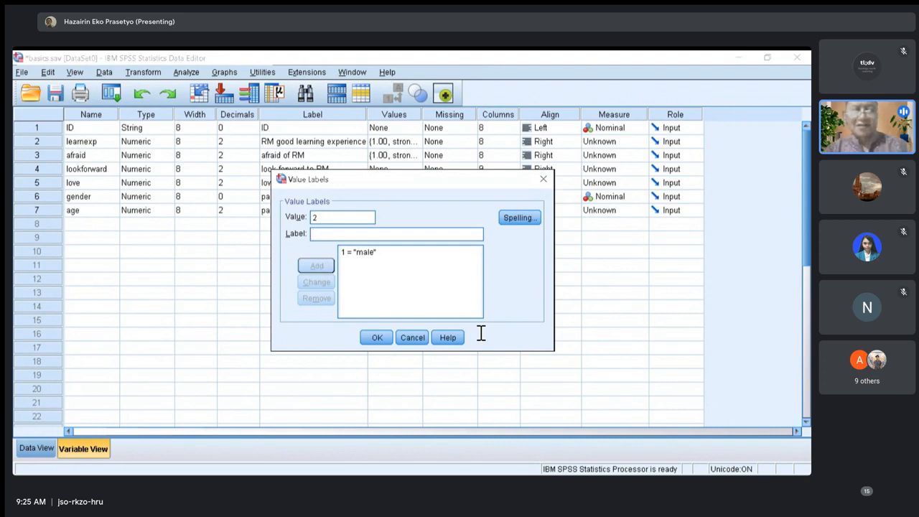
text(girl)
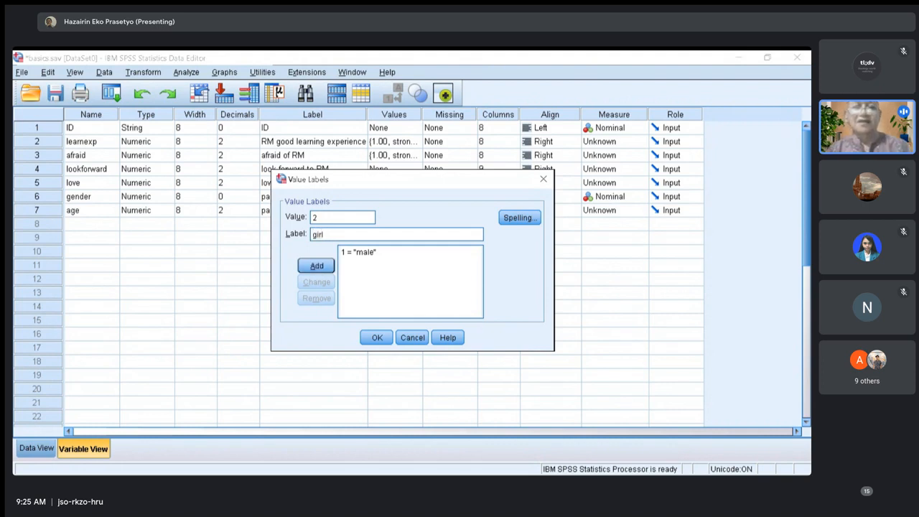
key(Return)
Replace the label of gender value 1 with "boy" and apply the value labels.
text(1)
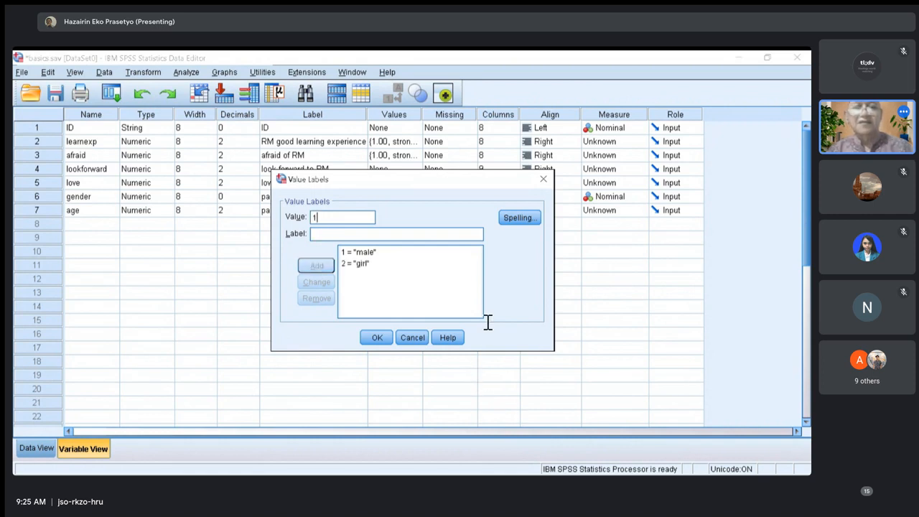
key(Tab)
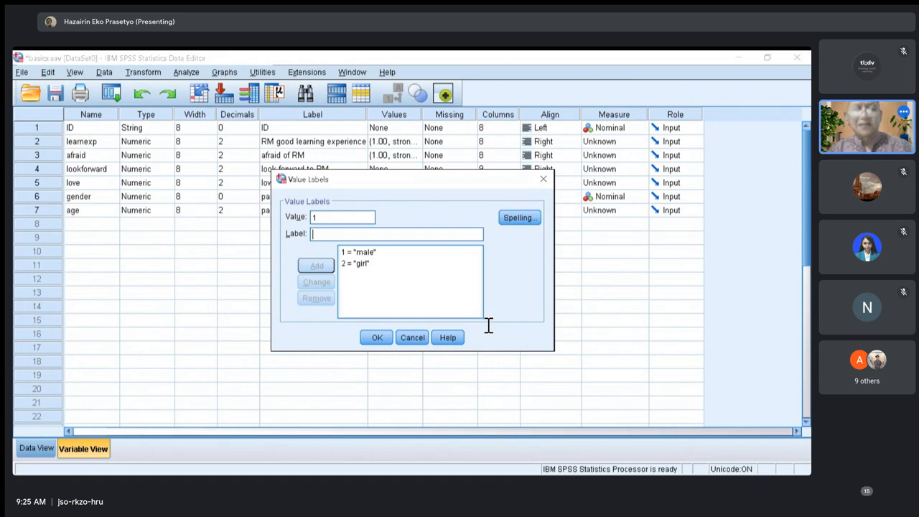
text(boy)
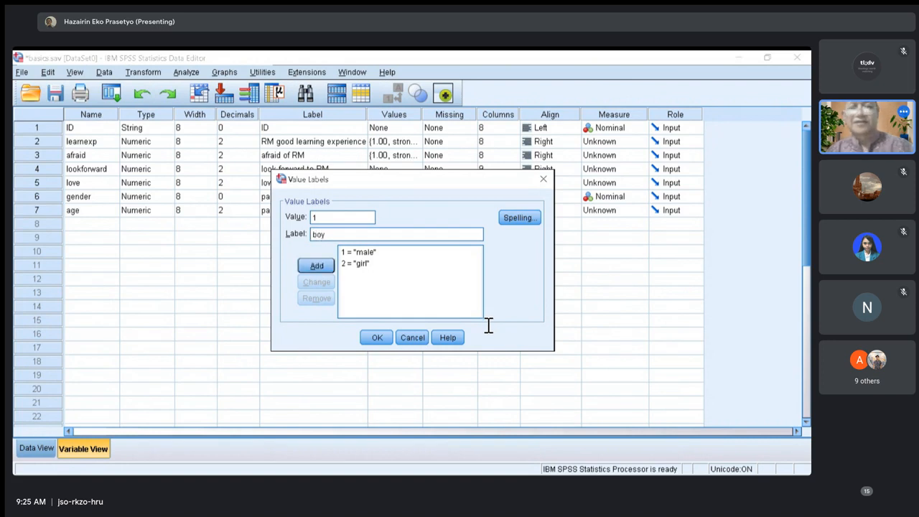
key(Return)
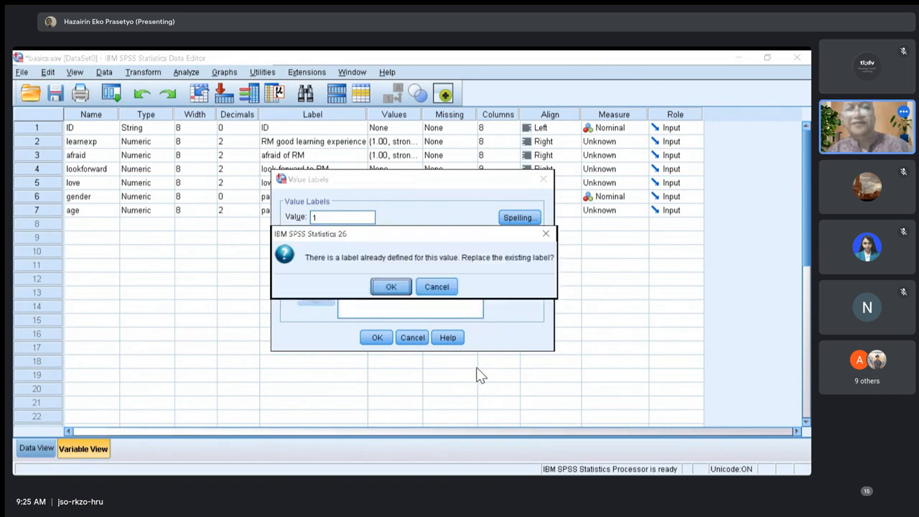
key(Return)
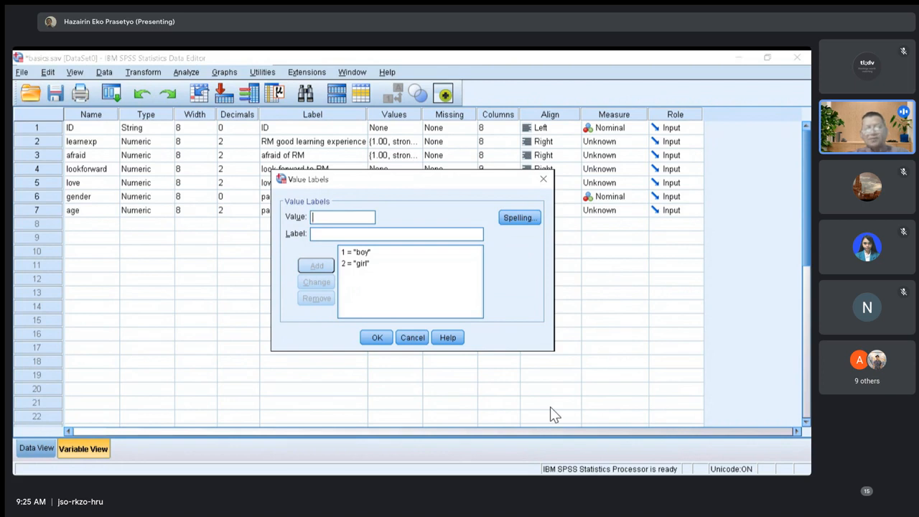
click(377, 338)
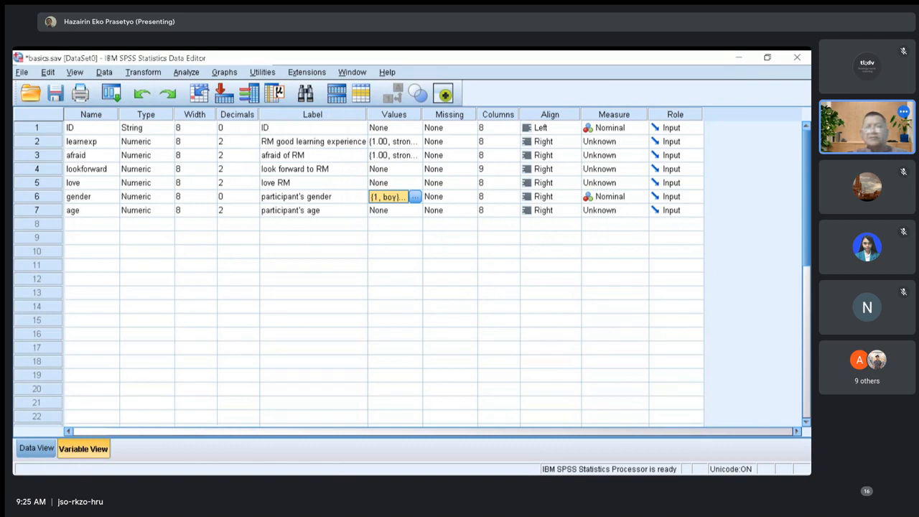
Set the gender variable's measurement level to Scale and return to the data sheet.
click(622, 197)
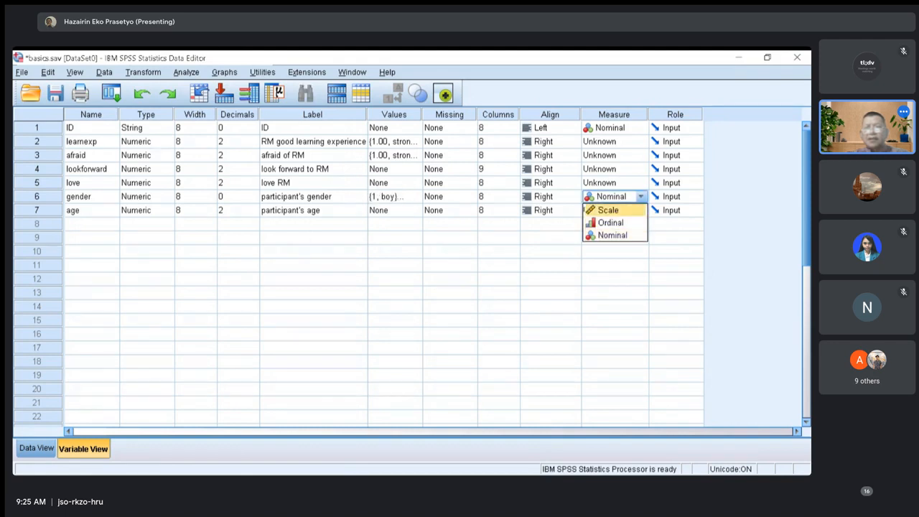
click(608, 210)
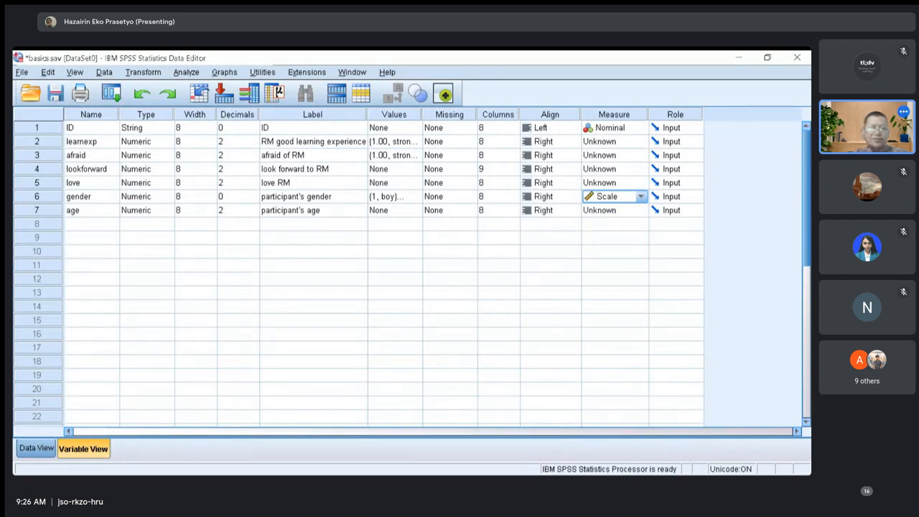
click(36, 448)
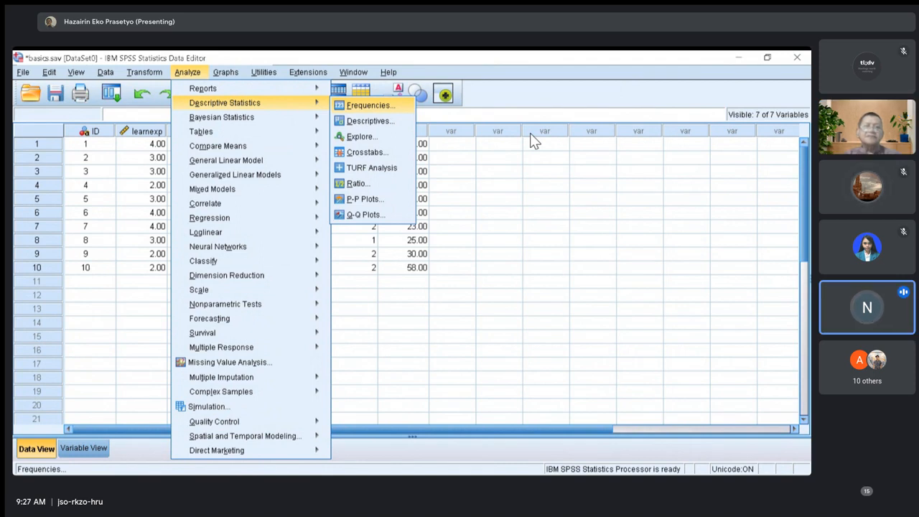
Run a Frequencies analysis with frequency tables on the RM good learning experience variable.
key(Return)
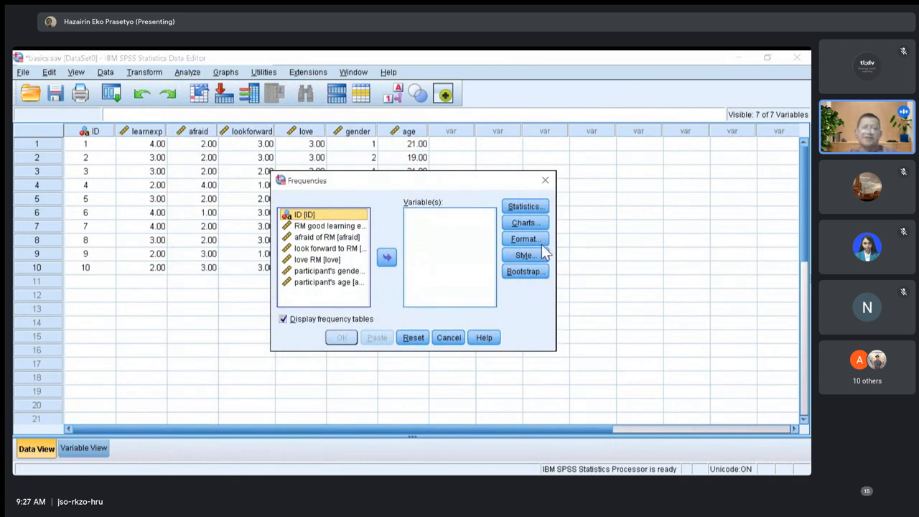
key(Down)
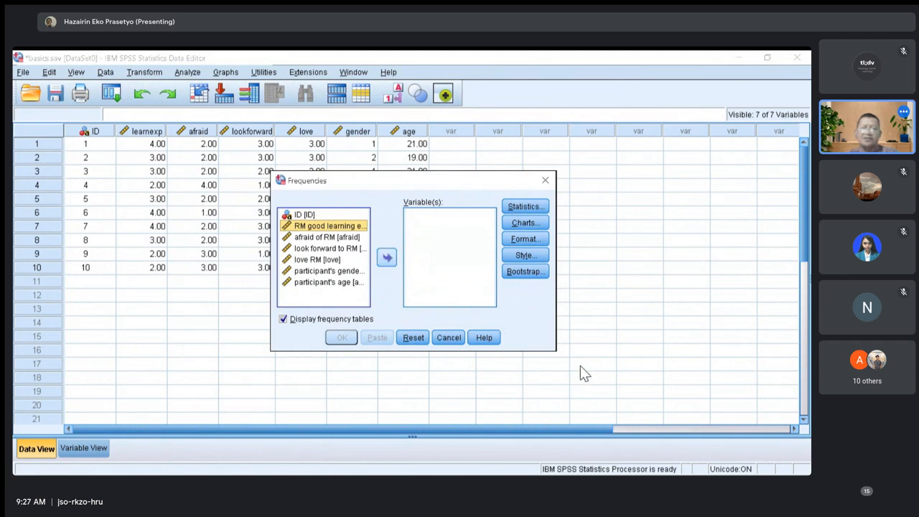
key(Return)
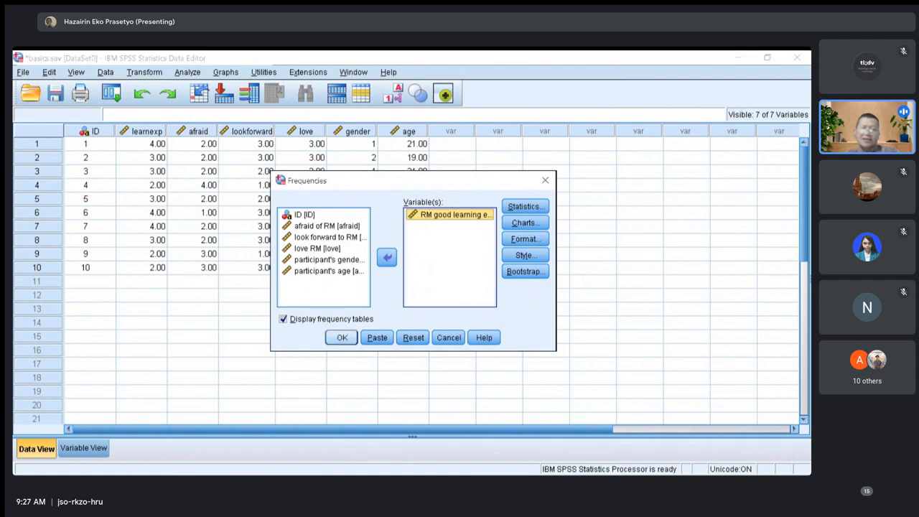
key(Return)
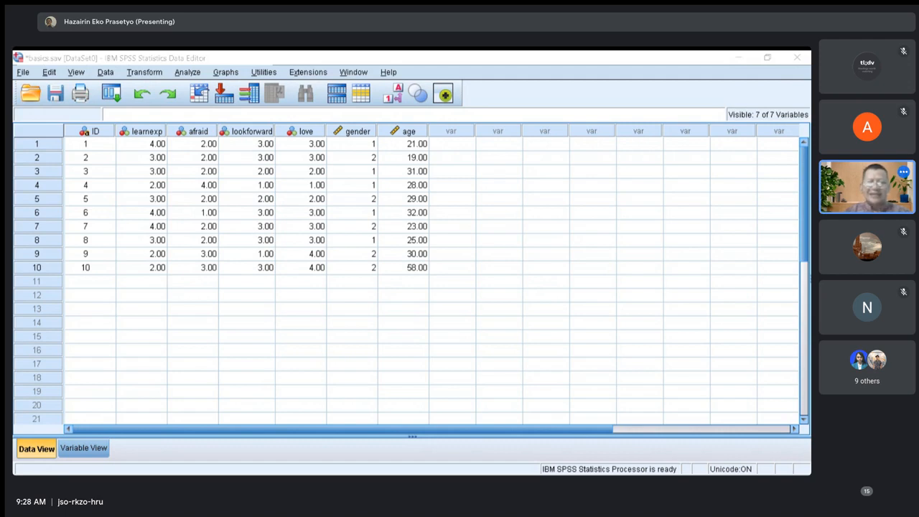
Return to the data sheet and run Frequencies again with the afraid of RM variable added to the analysis.
key(alt+Tab)
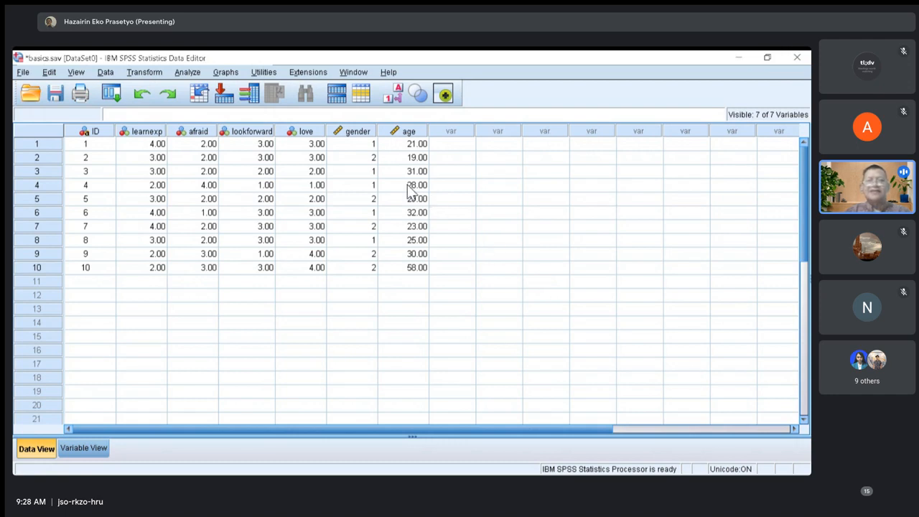
key(alt+a)
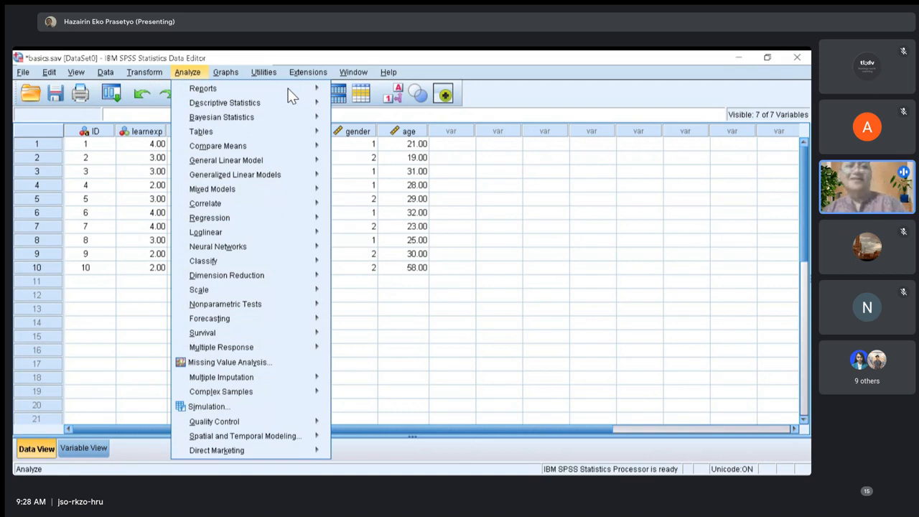
mouse_move(324, 142)
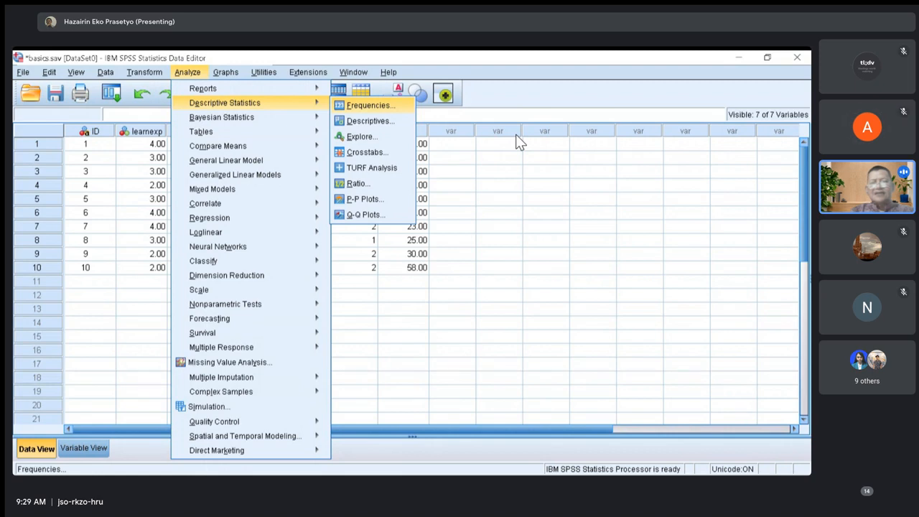
key(Return)
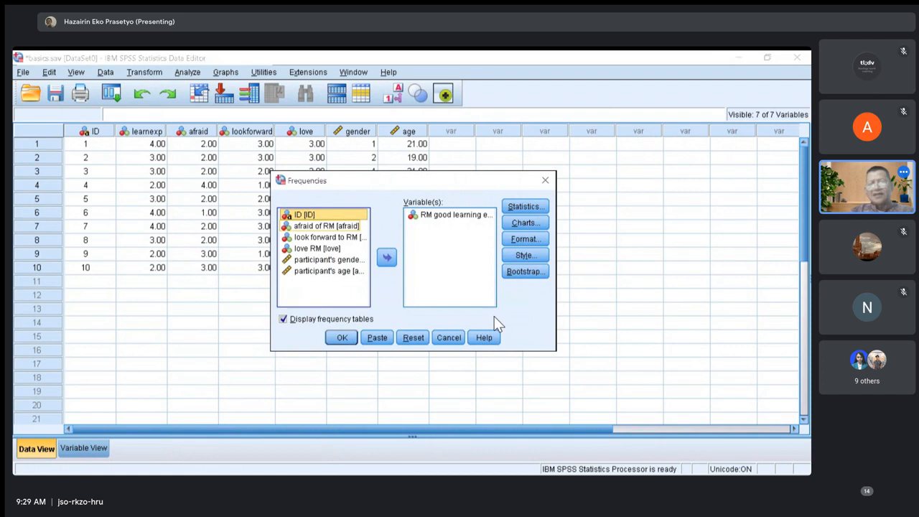
key(Down)
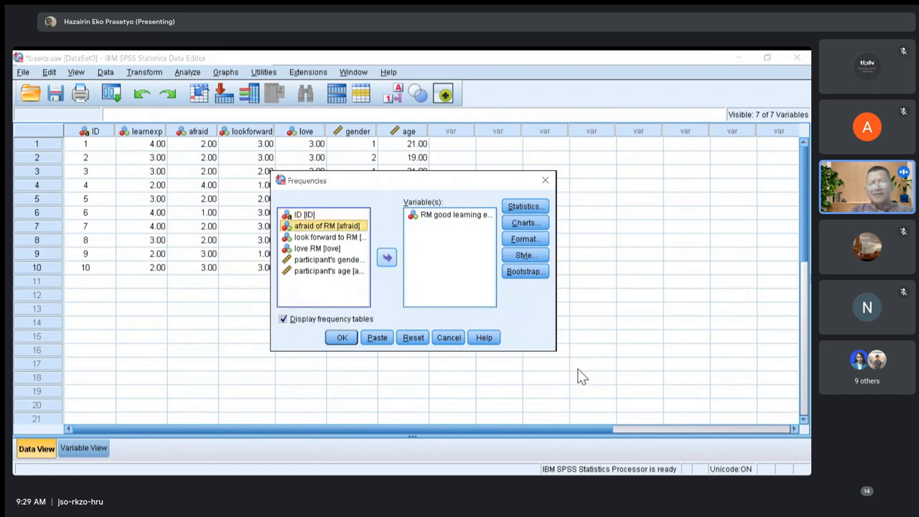
key(space)
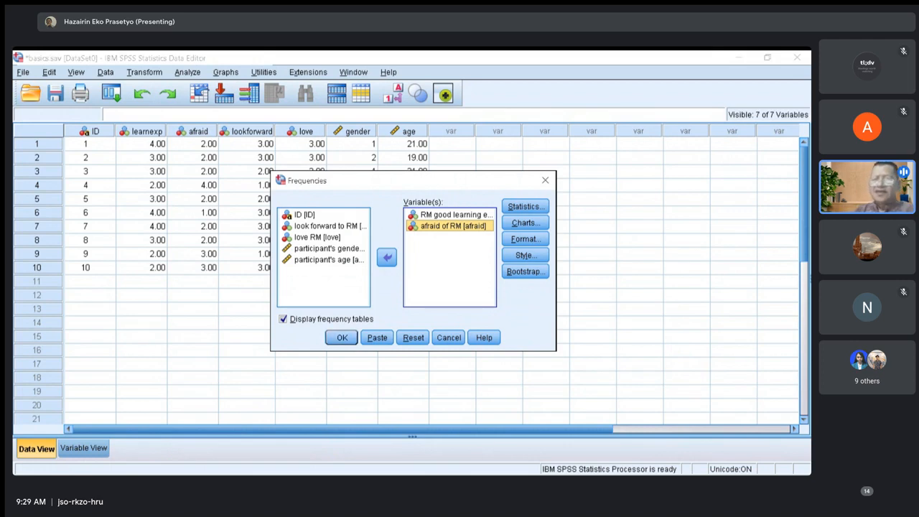
click(342, 337)
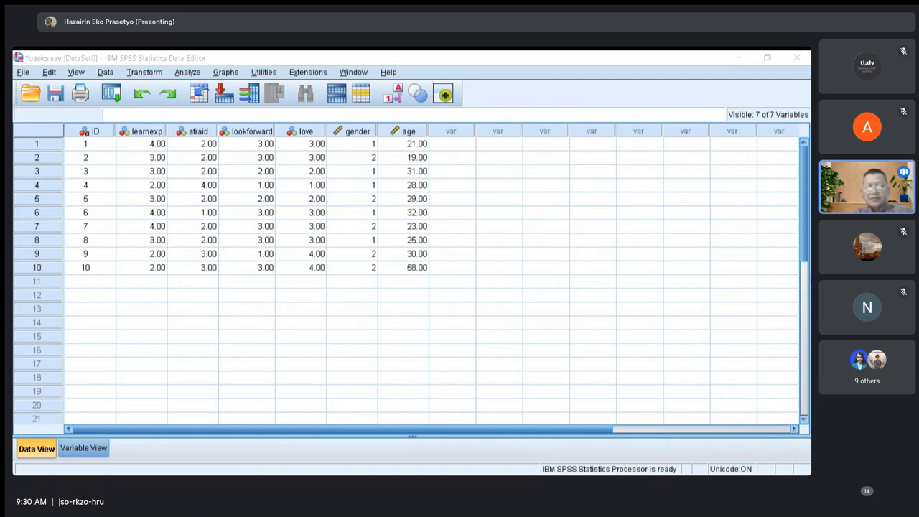
Return to the data sheet, reopen the Frequencies analysis and add the love RM variable to it.
key(alt+Tab)
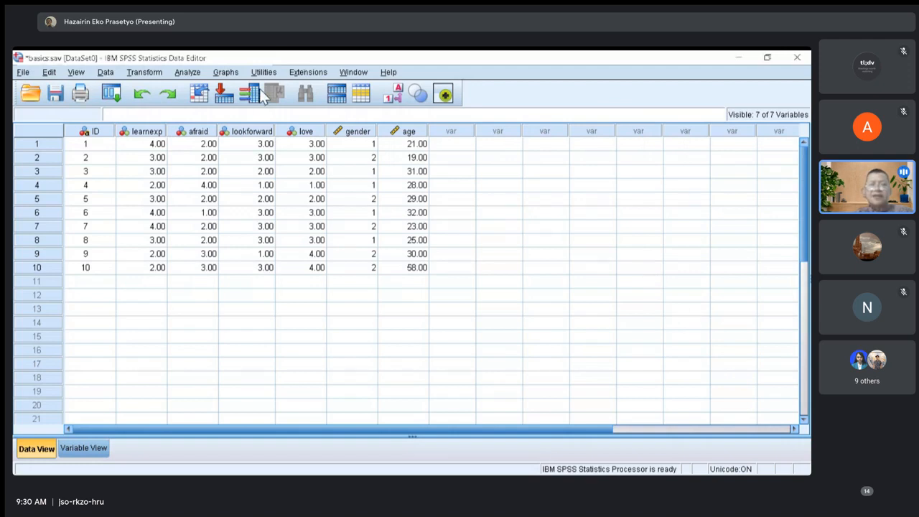
key(alt+a)
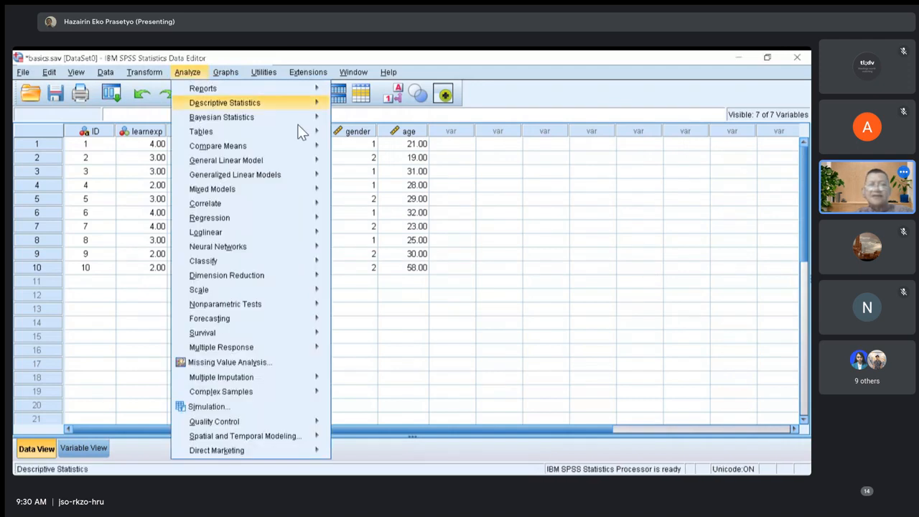
mouse_move(287, 103)
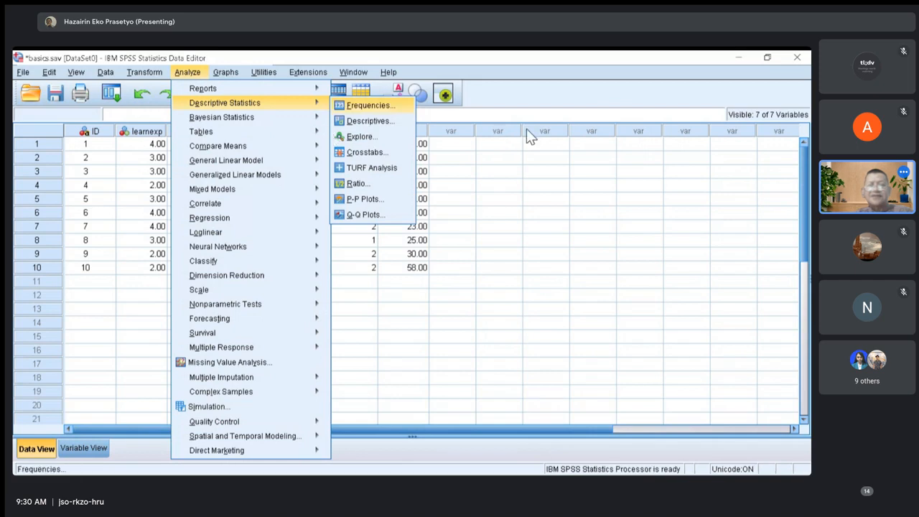
key(Return)
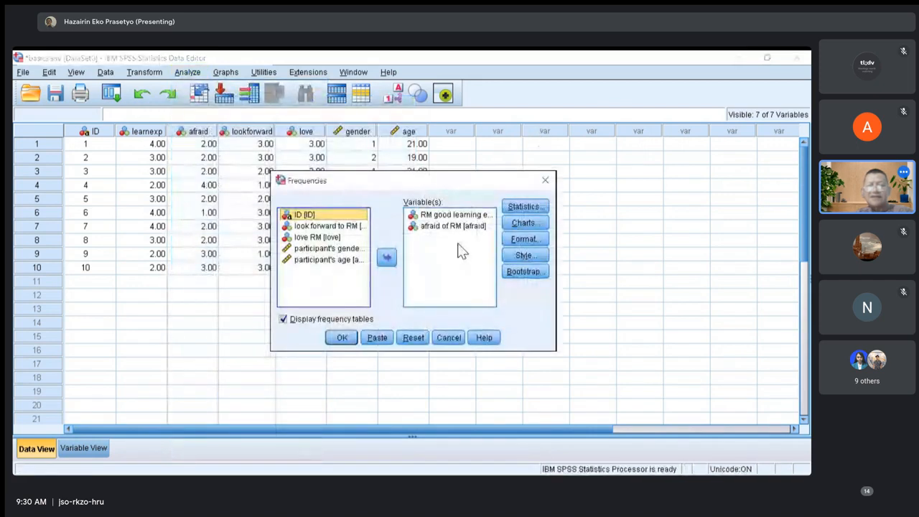
key(Down)
key(Down)
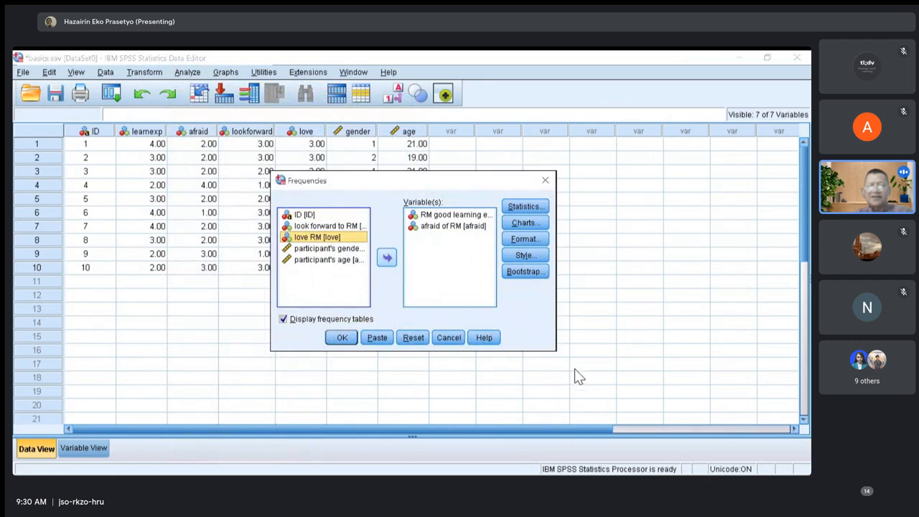
key(Tab)
key(space)
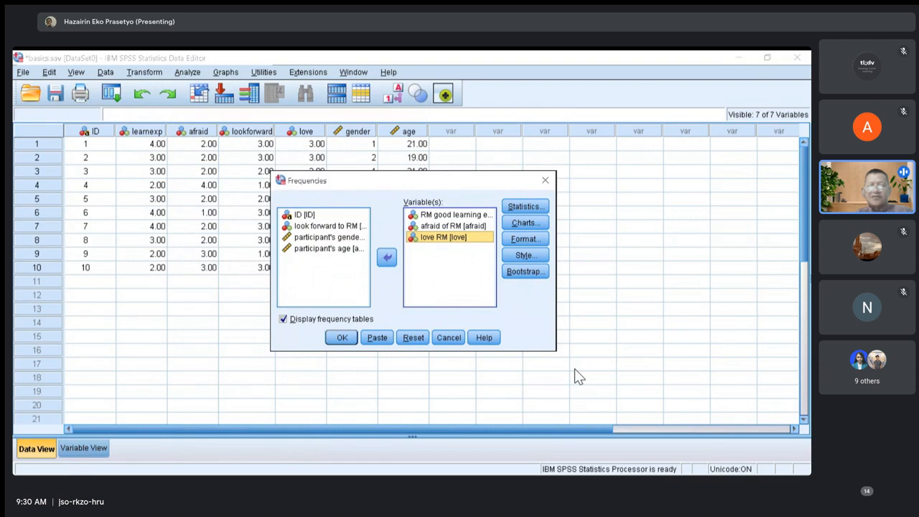
Move love RM out of and back into the analysis variables, and run the Frequencies analysis.
key(space)
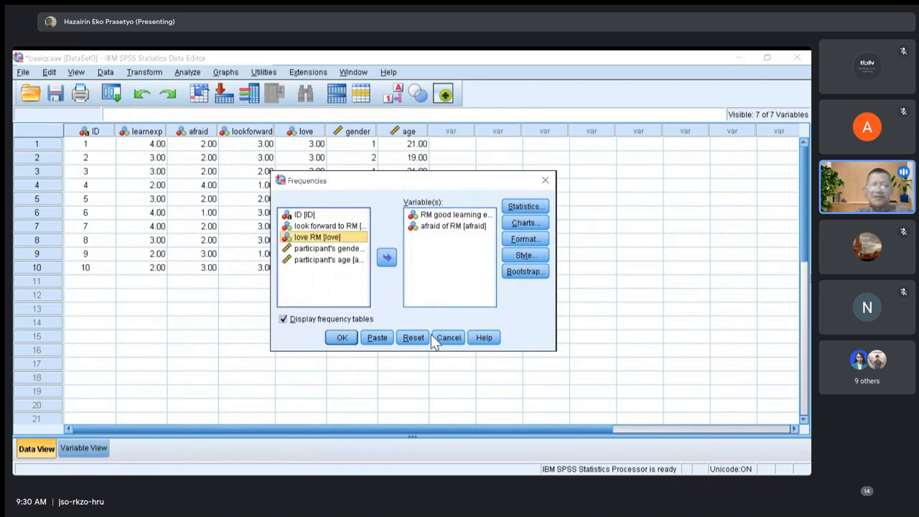
key(space)
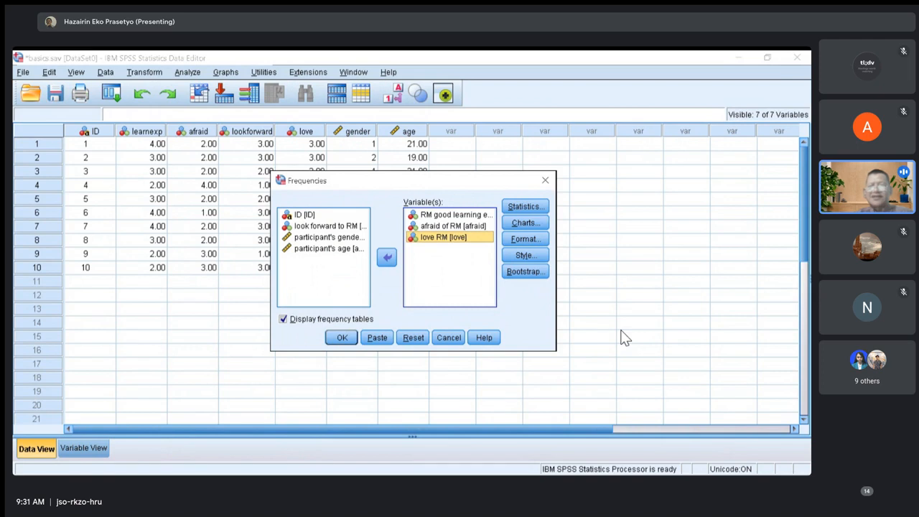
key(Delete)
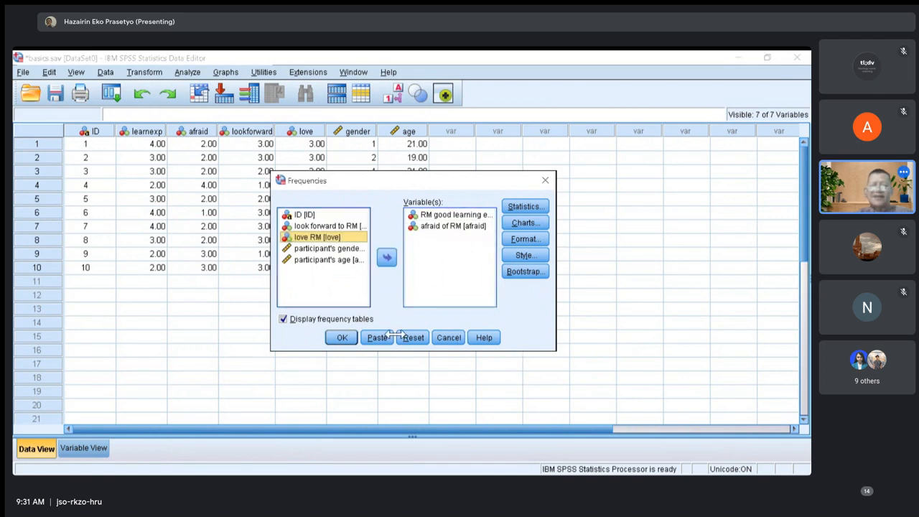
key(Tab)
key(space)
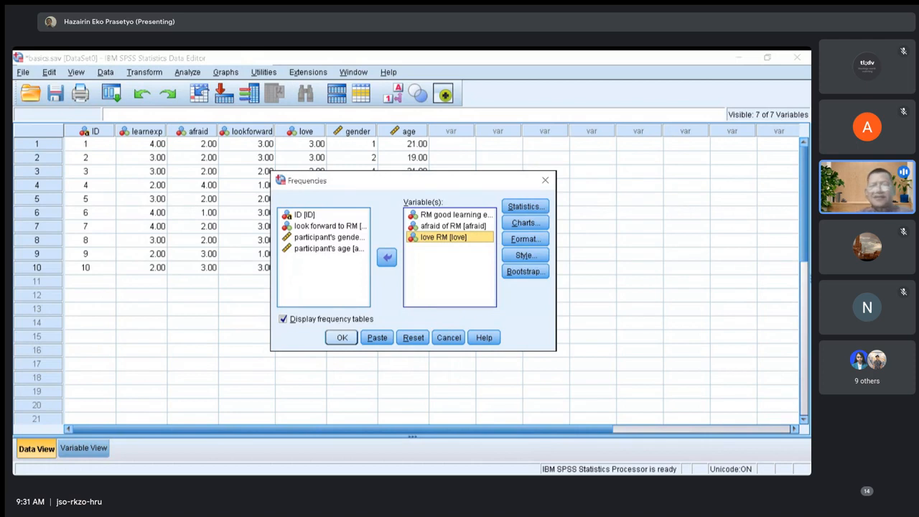
click(342, 338)
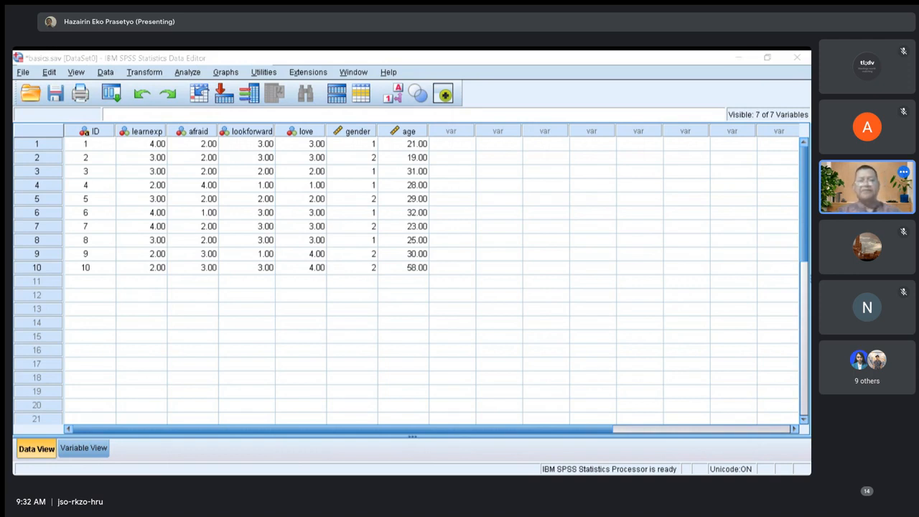
Return to the data sheet and run Frequencies again with the look forward to RM variable added.
key(alt+Tab)
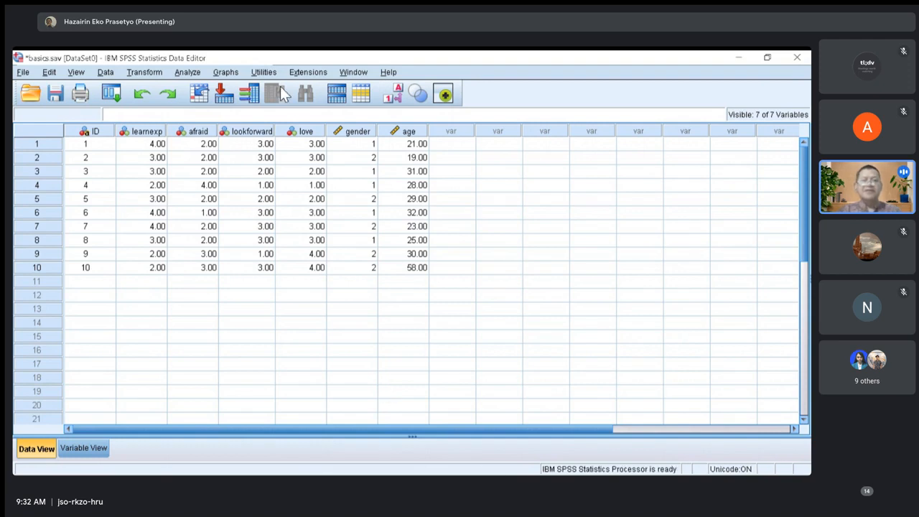
key(alt+a)
mouse_move(287, 103)
key(Right)
key(Return)
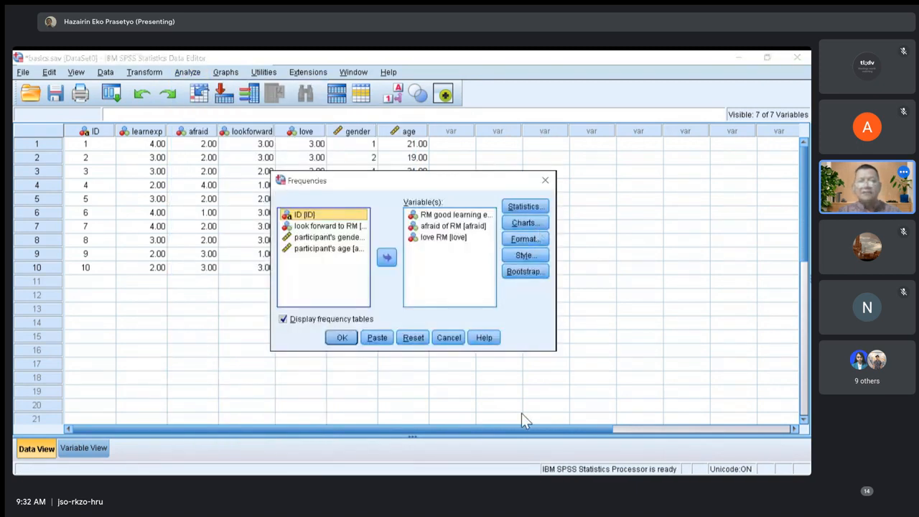
click(330, 226)
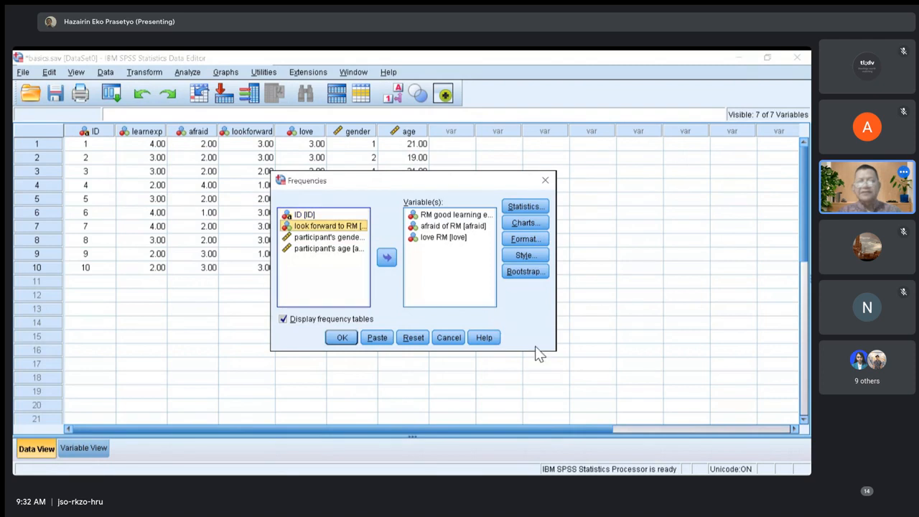
click(387, 258)
click(342, 337)
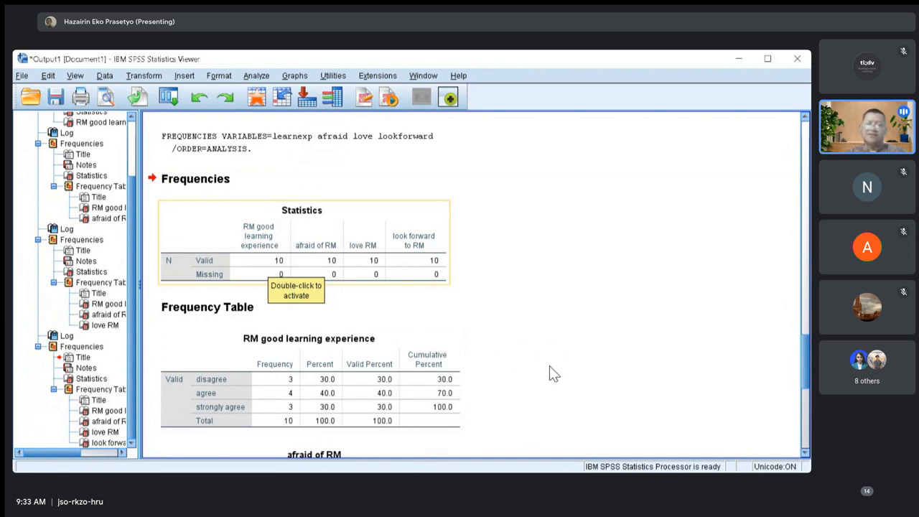
Examine the statistics table and the frequency tables of all four RM variables in the latest output.
key(Down)
key(Down)
key(Down)
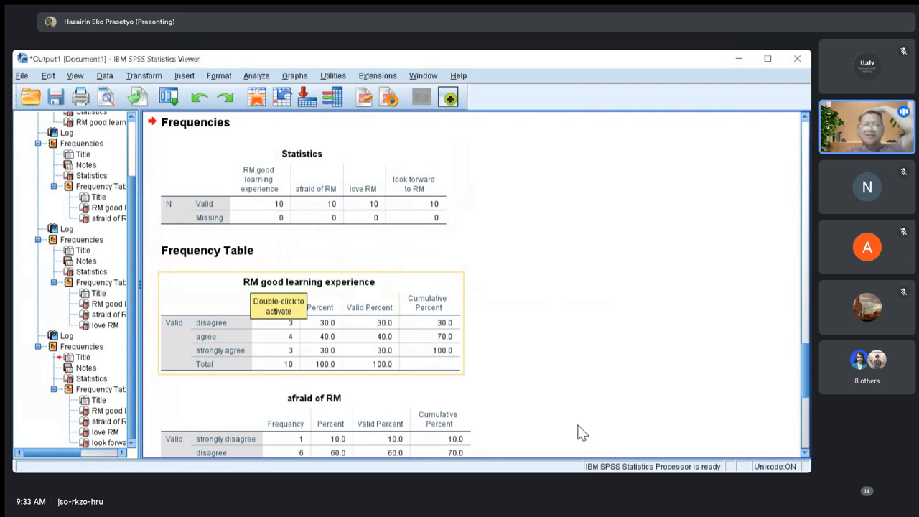
scroll(582, 431, down, 2)
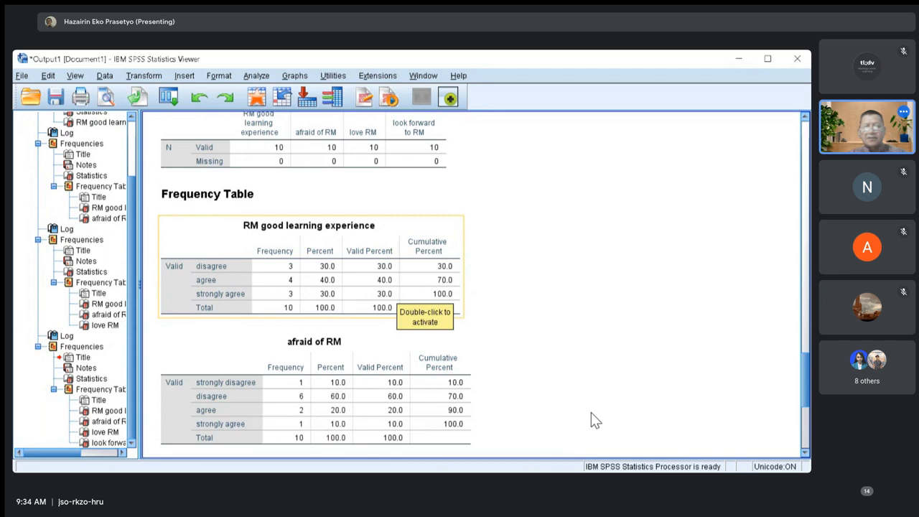
key(Down)
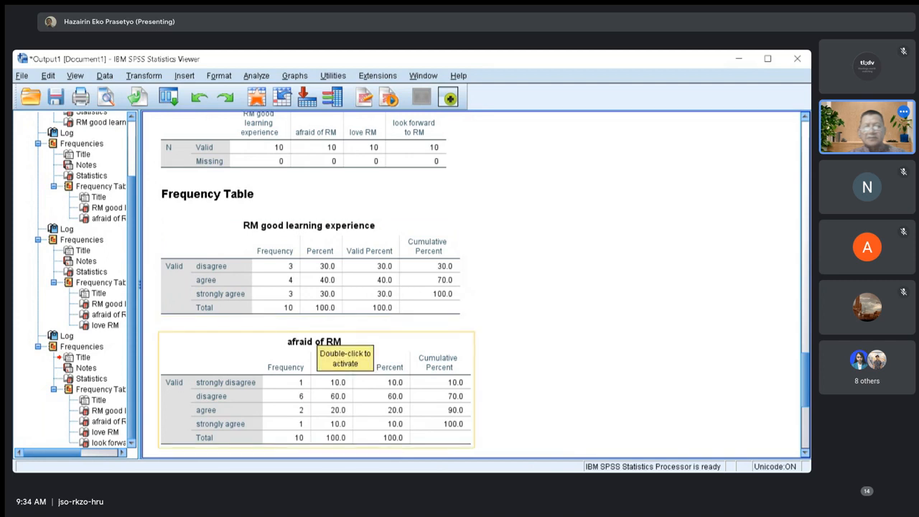
key(Up)
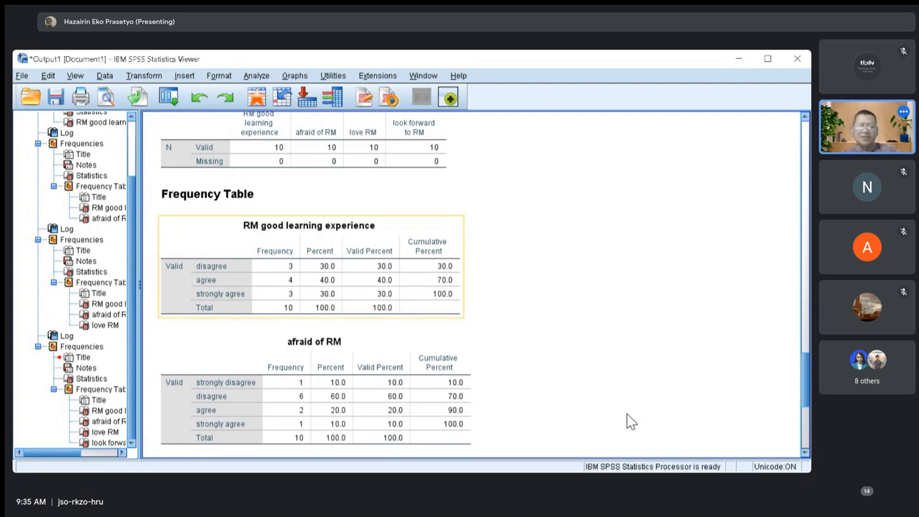
scroll(481, 449, down, 4)
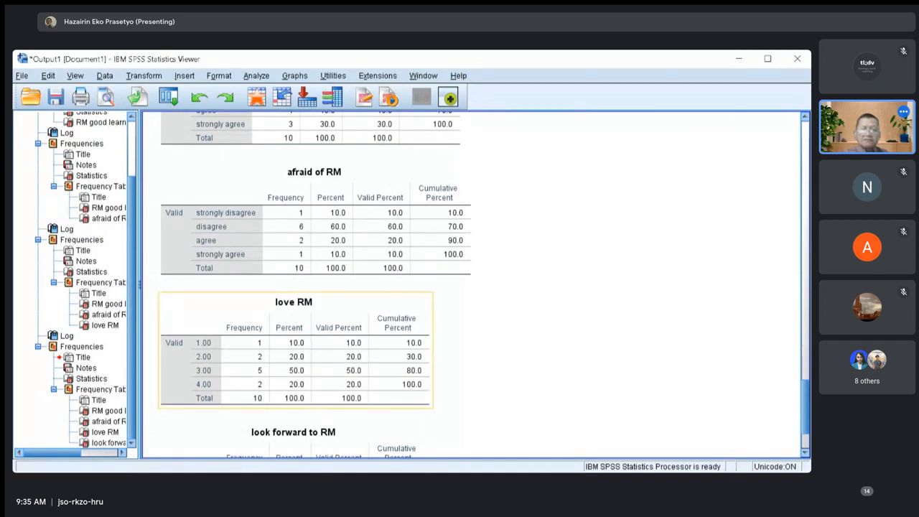
scroll(287, 359, down, 3)
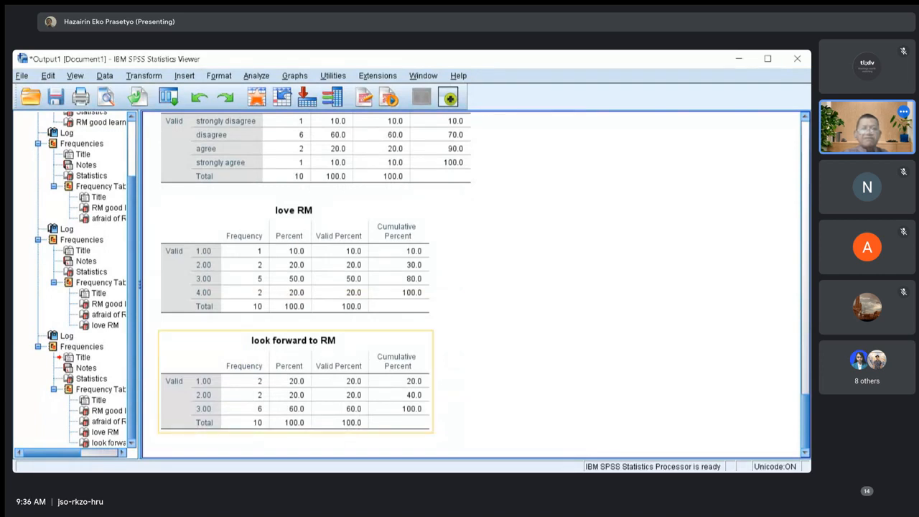
scroll(380, 442, up, 8)
scroll(380, 442, up, 5)
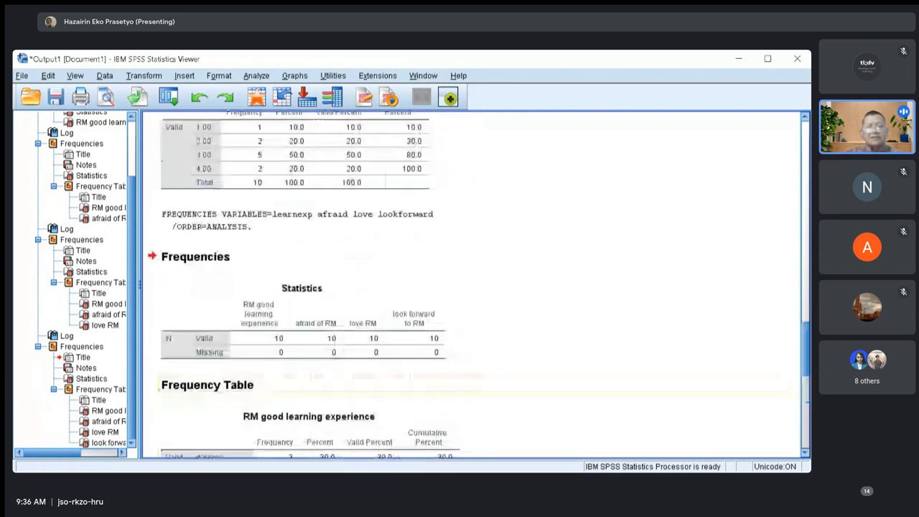
scroll(418, 453, down, 5)
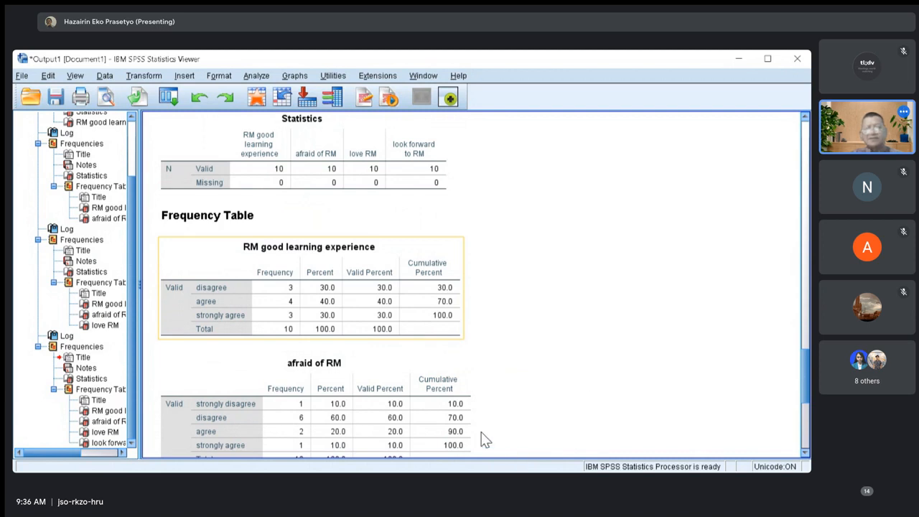
scroll(459, 445, down, 3)
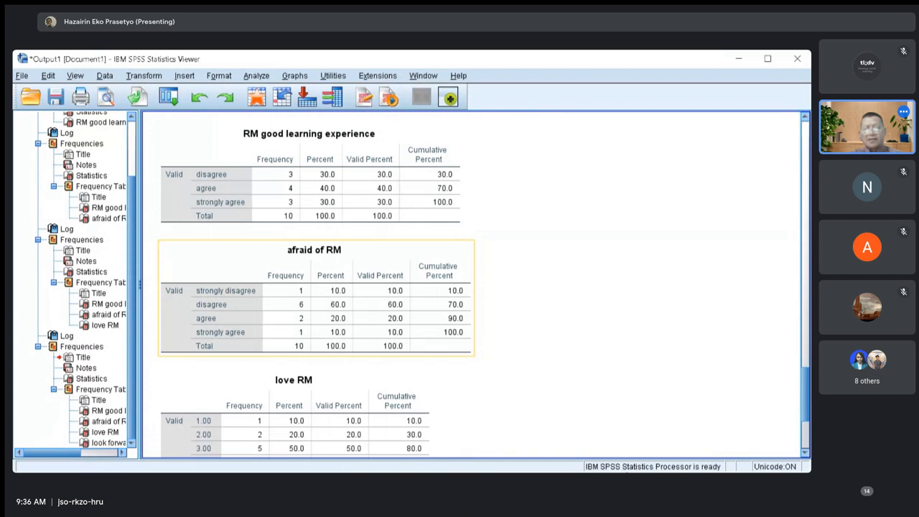
scroll(452, 402, down, 4)
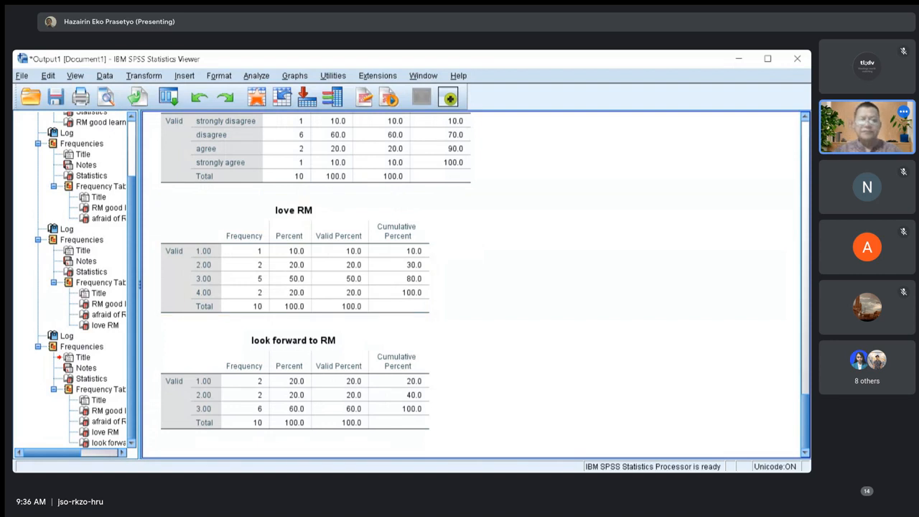
key(alt+Tab)
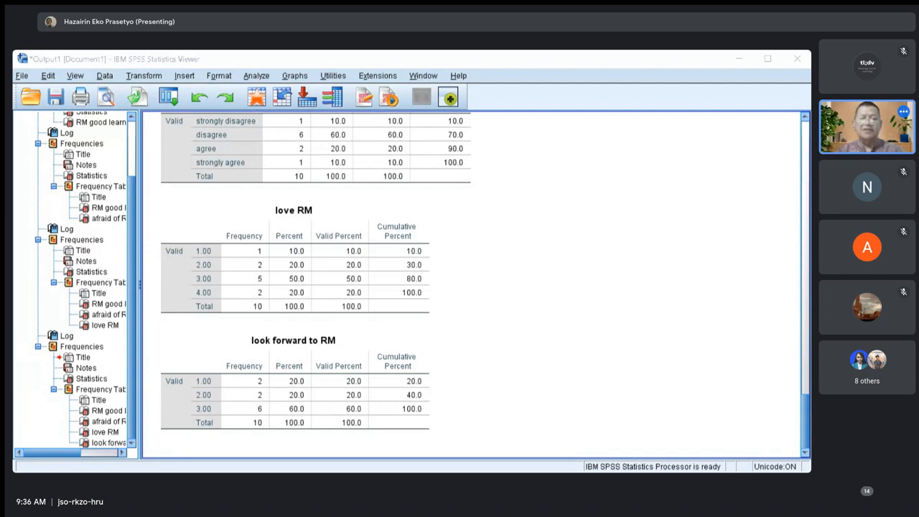
key(alt+Tab)
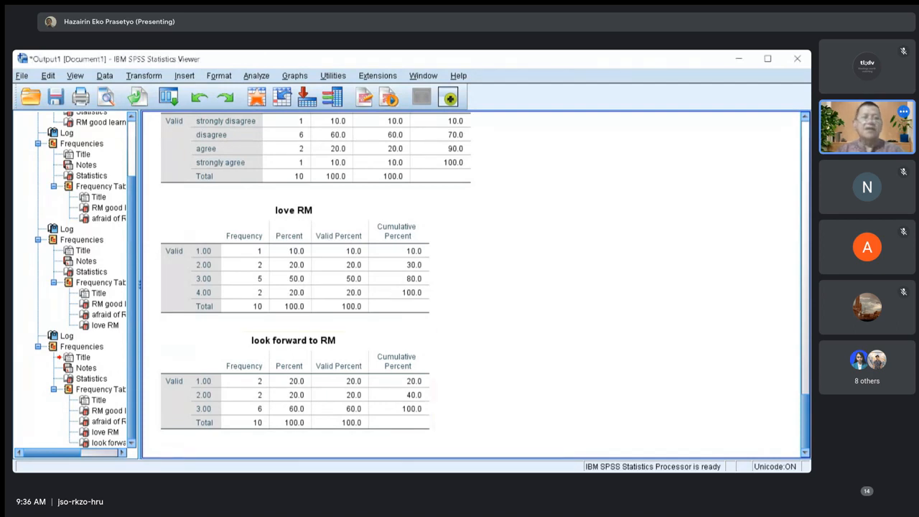
Start saving the output document under a new name and choose the ex folder inside stat.
click(22, 76)
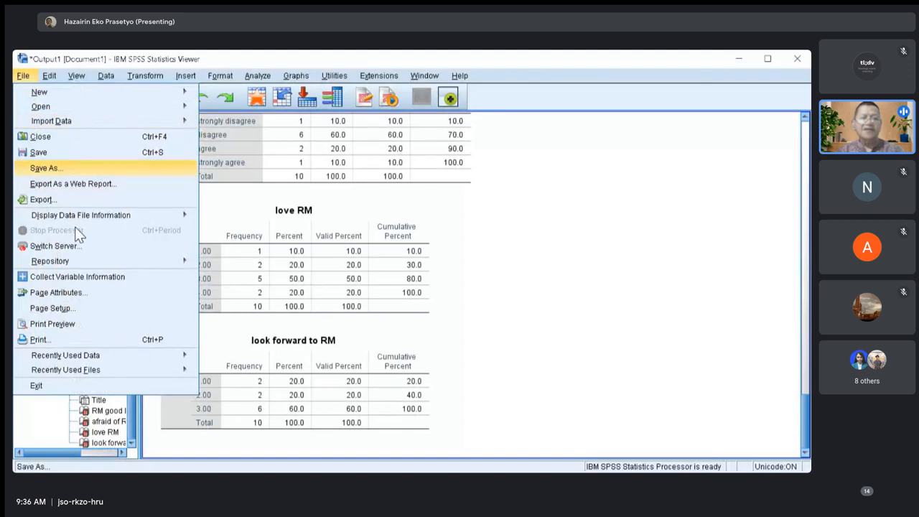
click(54, 168)
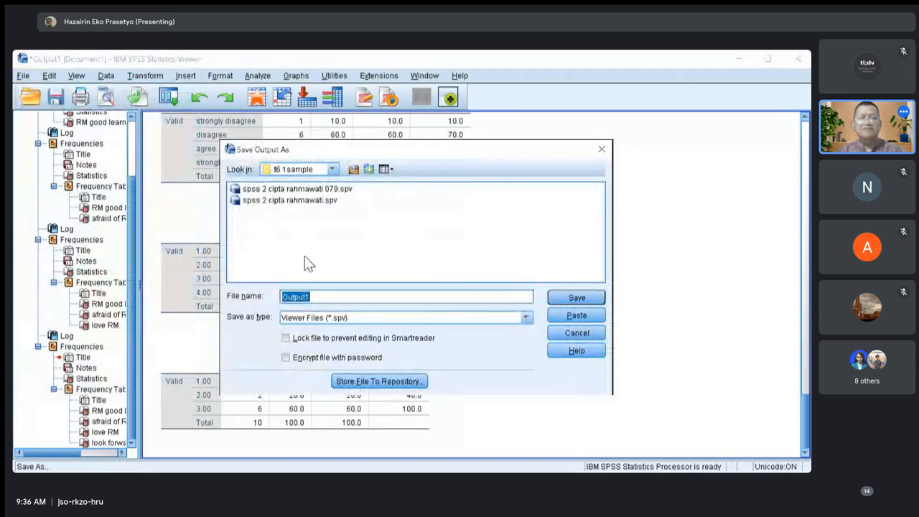
click(333, 169)
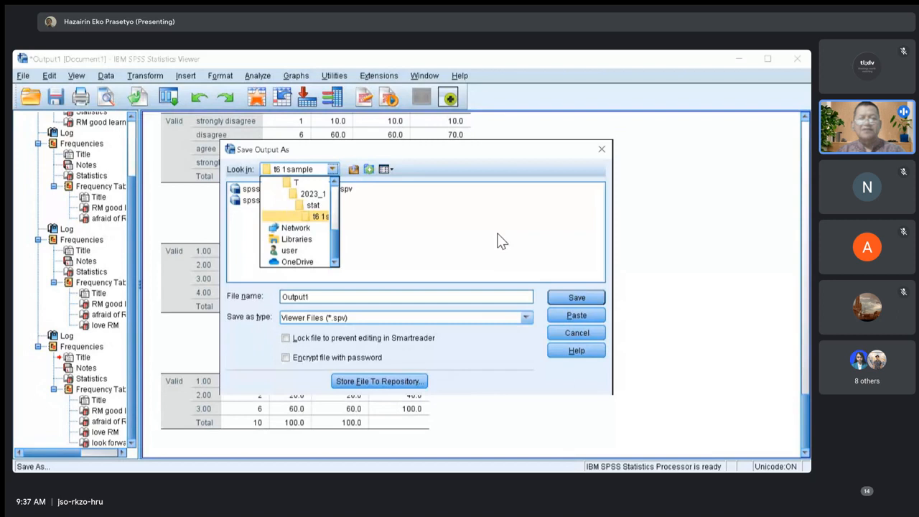
key(Up)
key(Return)
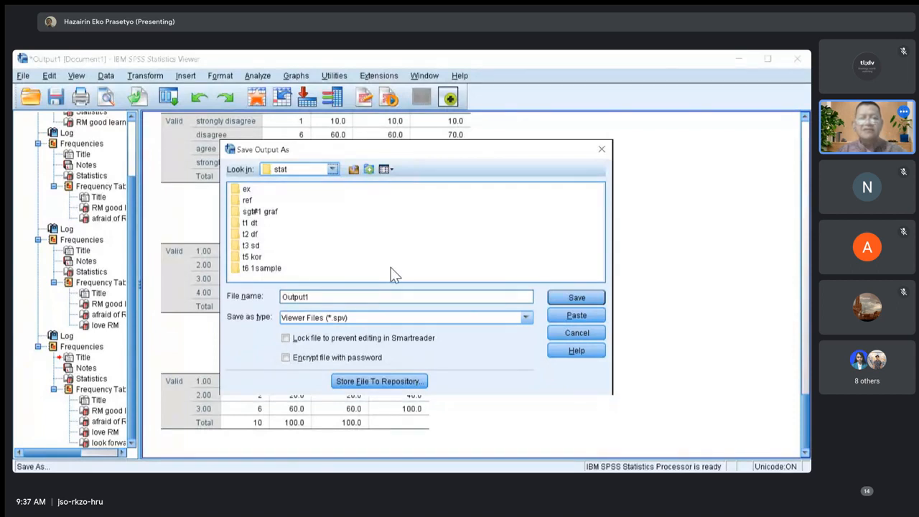
key(Down)
key(Return)
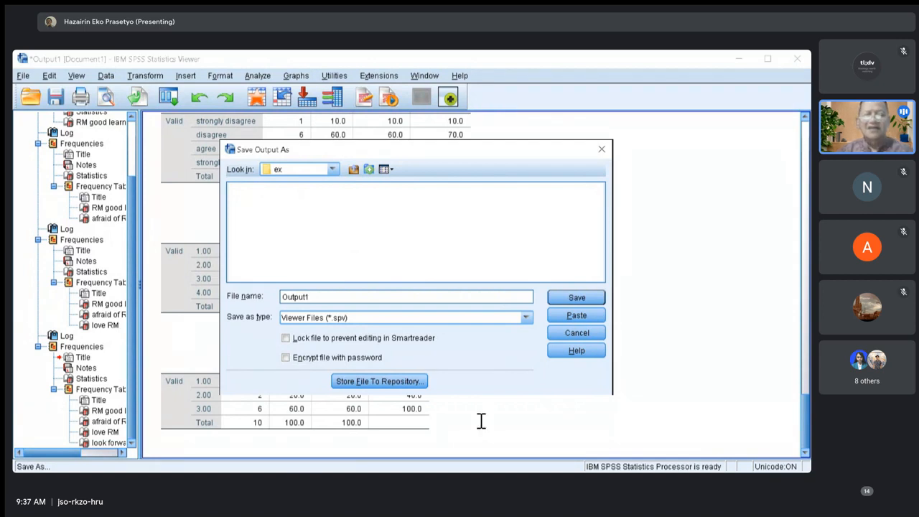
Name the output document basic1, keep the Viewer Files (*.spv) type, and save it in the ex folder.
key(Tab)
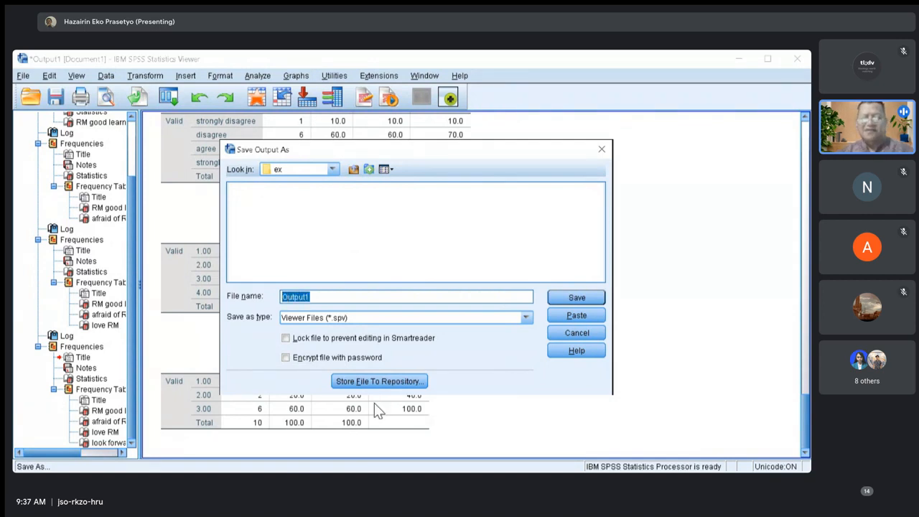
text(basic)
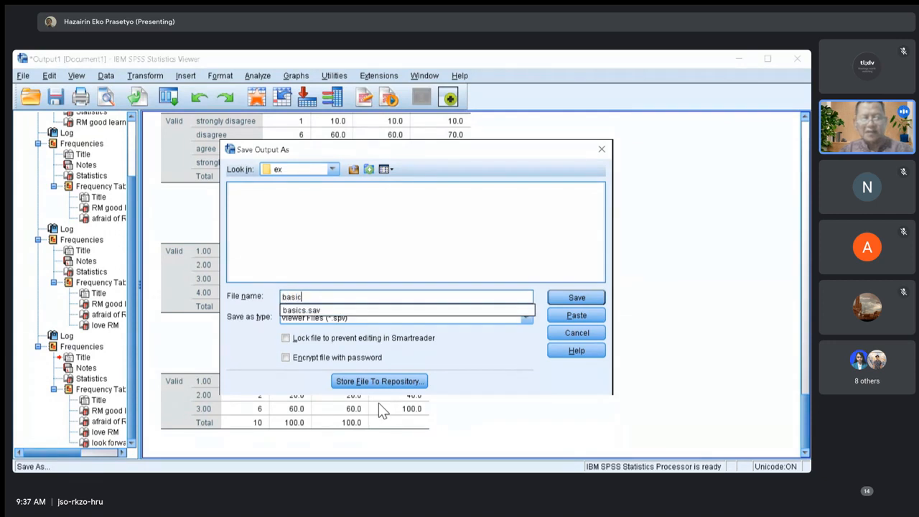
text(1)
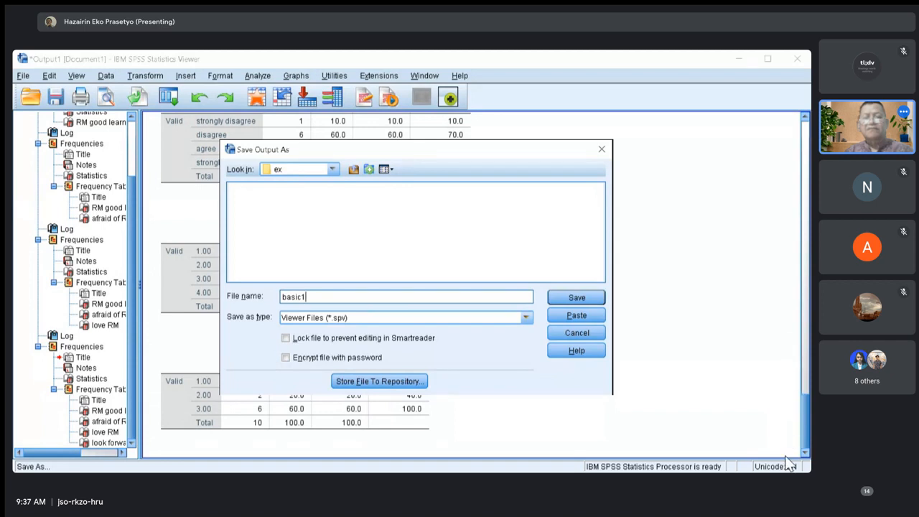
key(alt+Down)
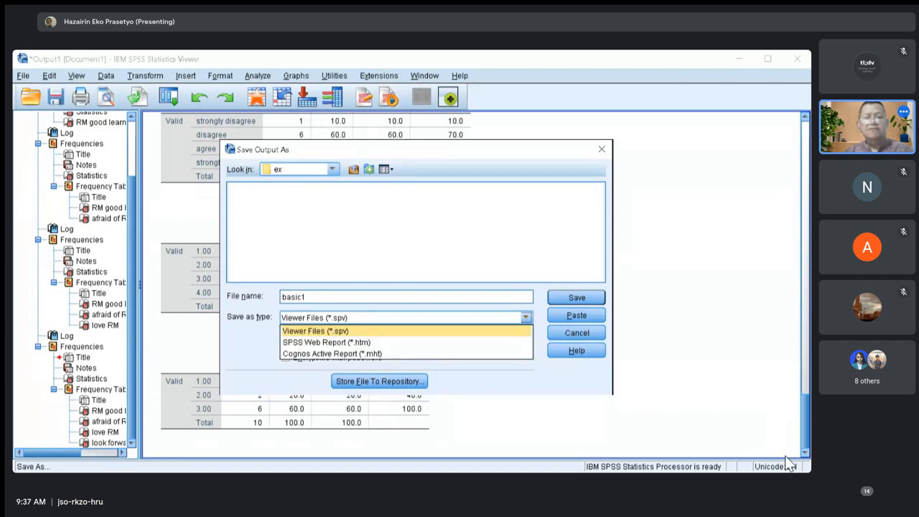
key(Escape)
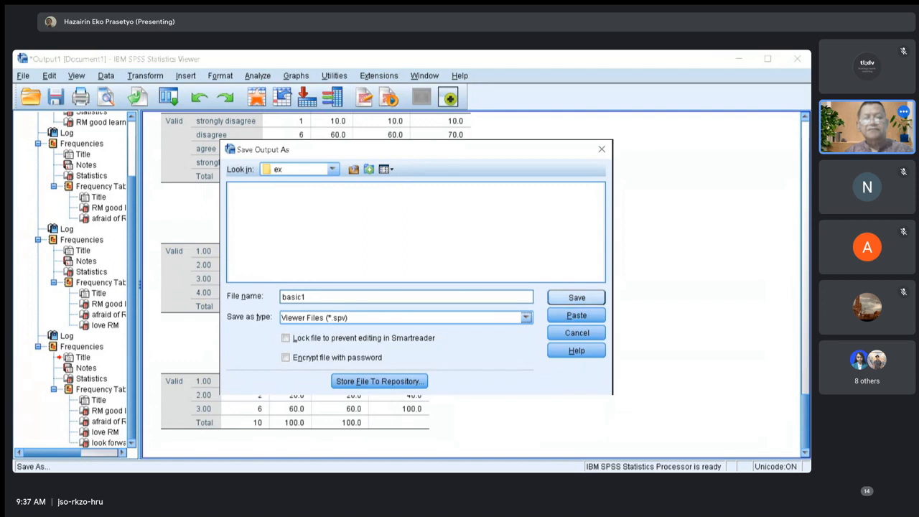
key(Return)
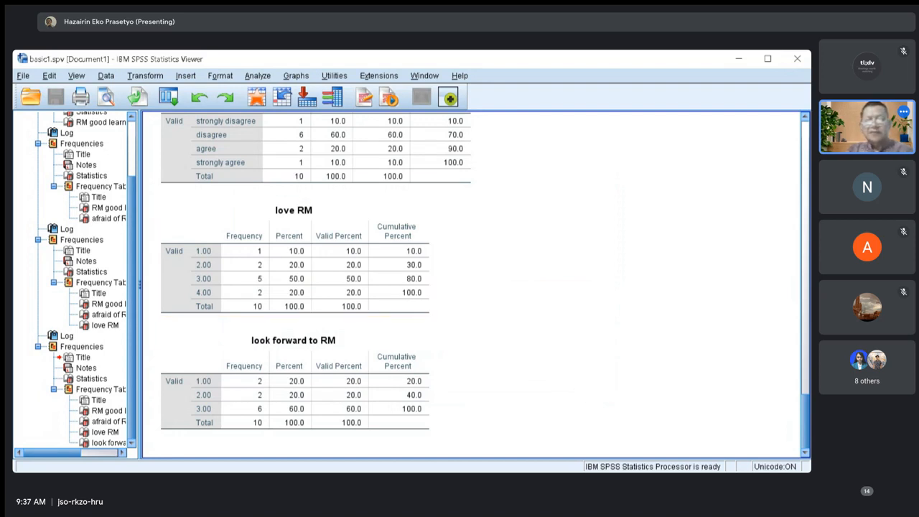
Switch to File Explorer, rename the basics data file in the ex folder as basic1, and widen the Type column to show full file types.
key(alt+Tab)
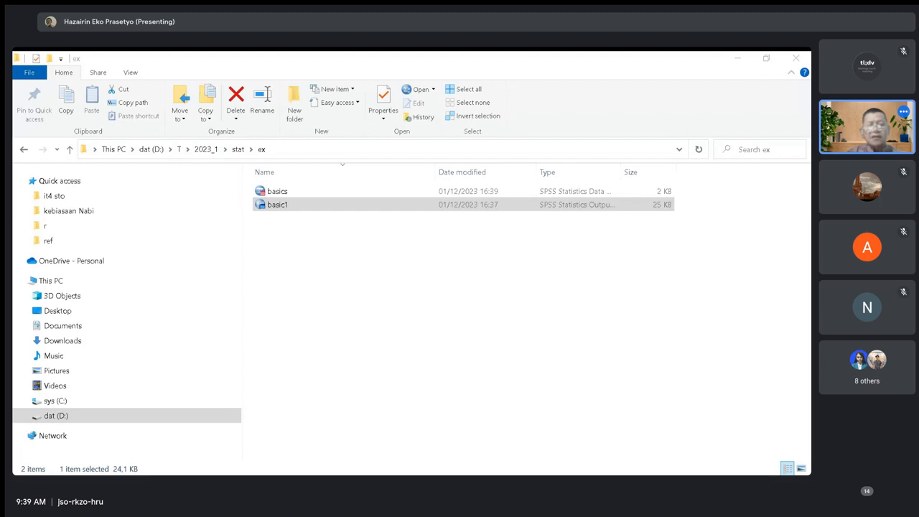
click(287, 205)
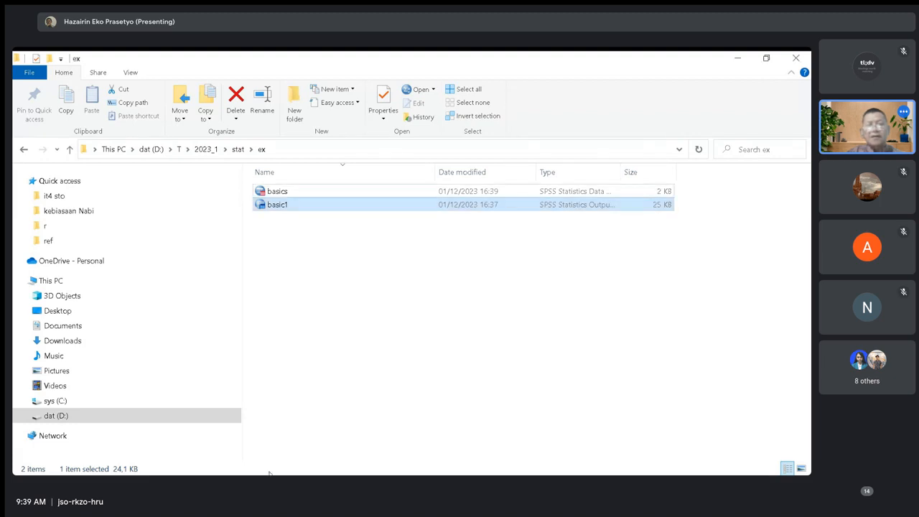
click(285, 192)
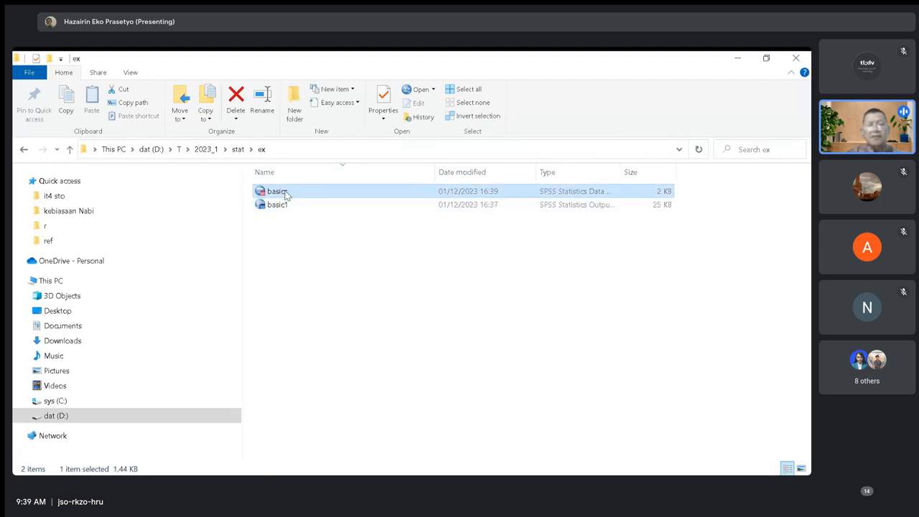
click(287, 192)
click(294, 196)
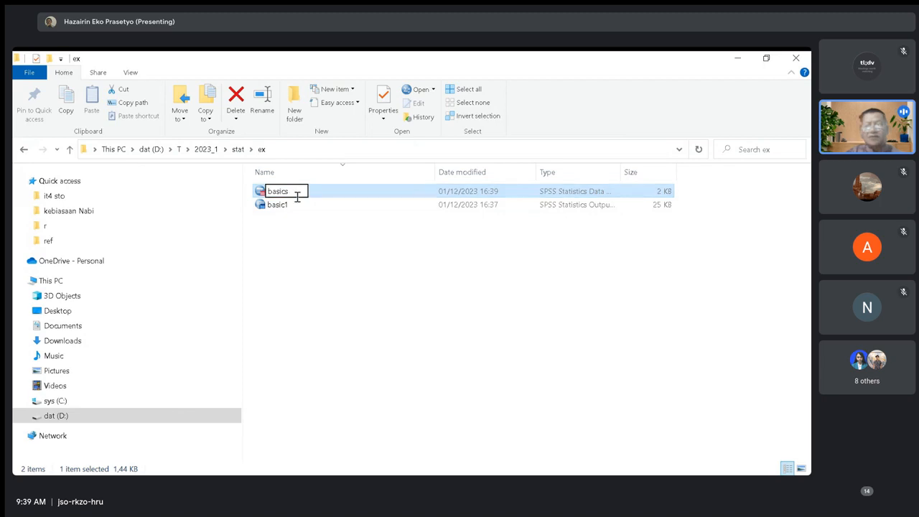
key(BackSpace)
text(1)
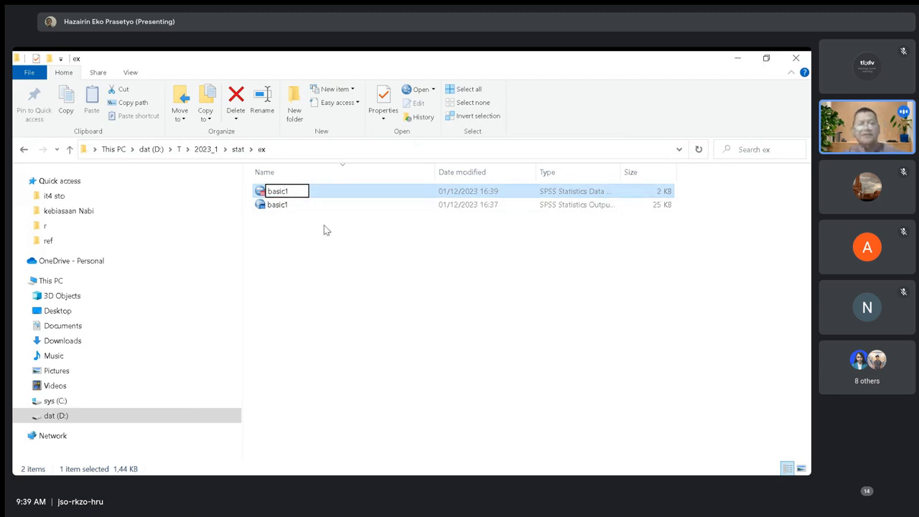
click(324, 224)
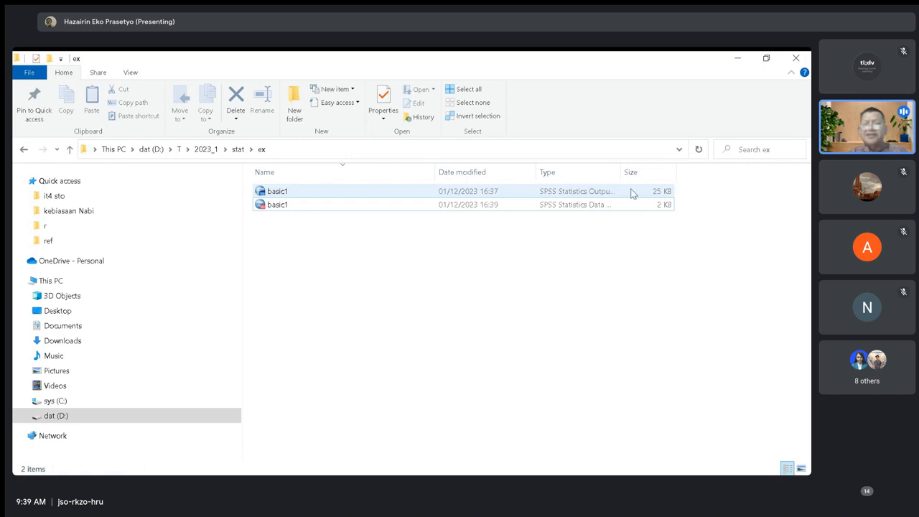
drag(622, 173, 676, 178)
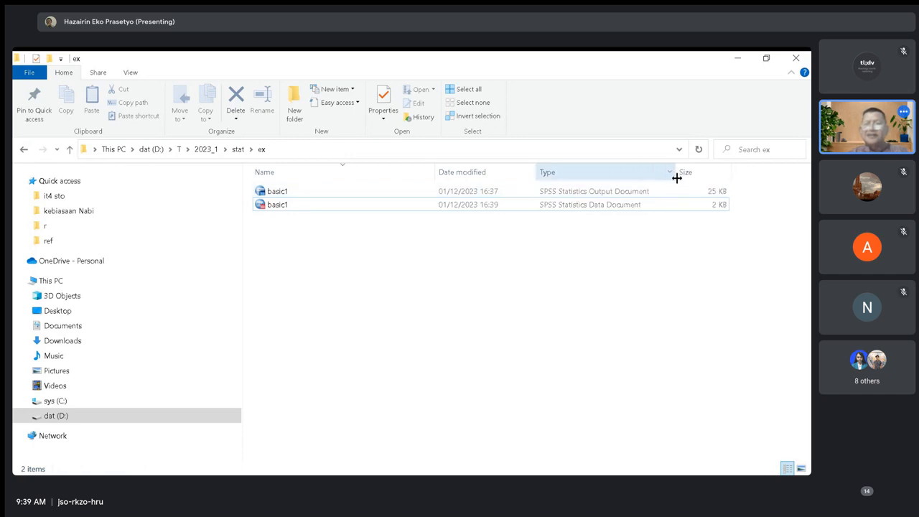